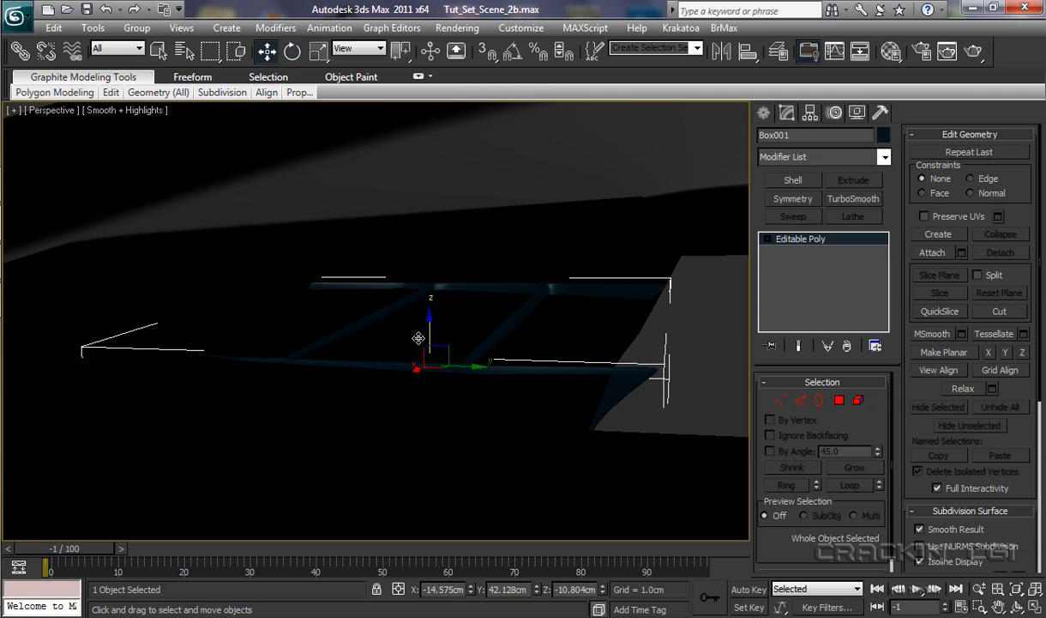
# - Lower the radiator housing to about Z -10.97 cm and rotate it slightly to fit against the wing's underside
pyautogui.moveTo(430, 318); pyautogui.dragTo(432, 324)
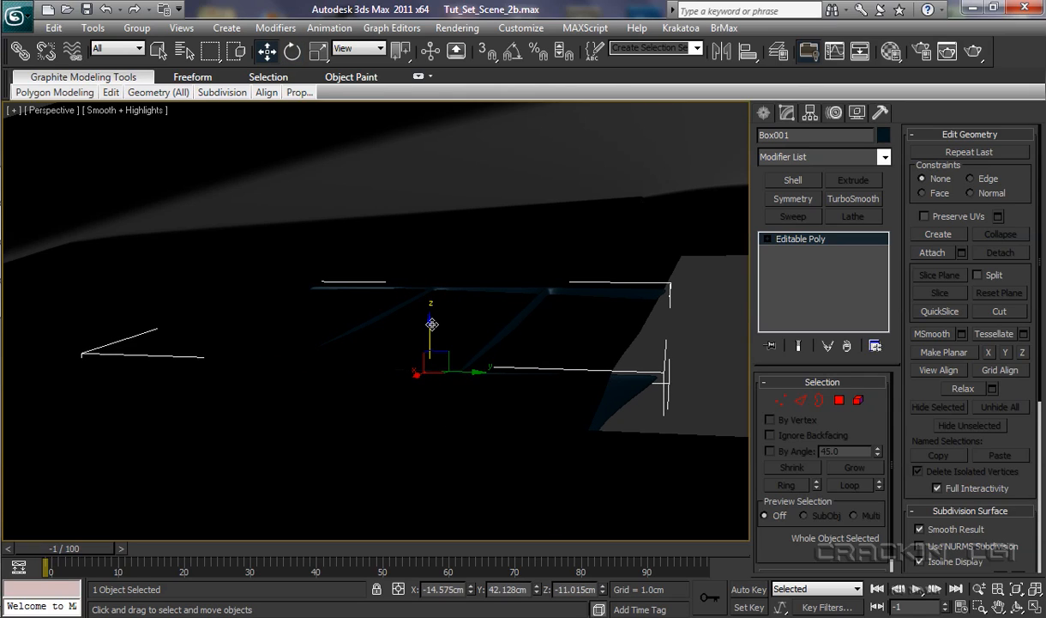
pyautogui.press('e')
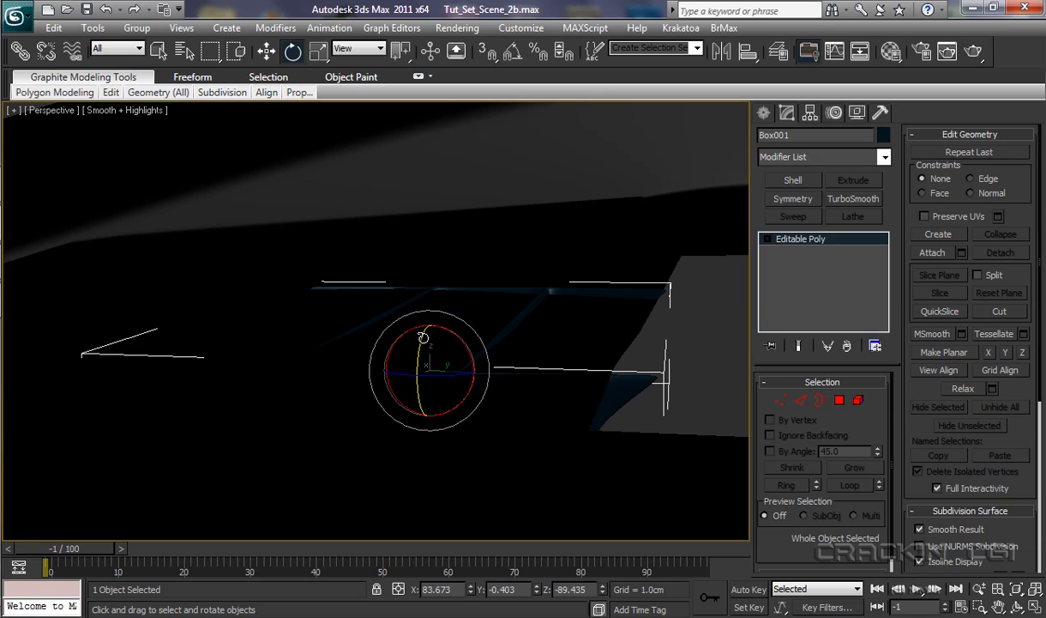
pyautogui.moveTo(423, 337); pyautogui.dragTo(426, 337)
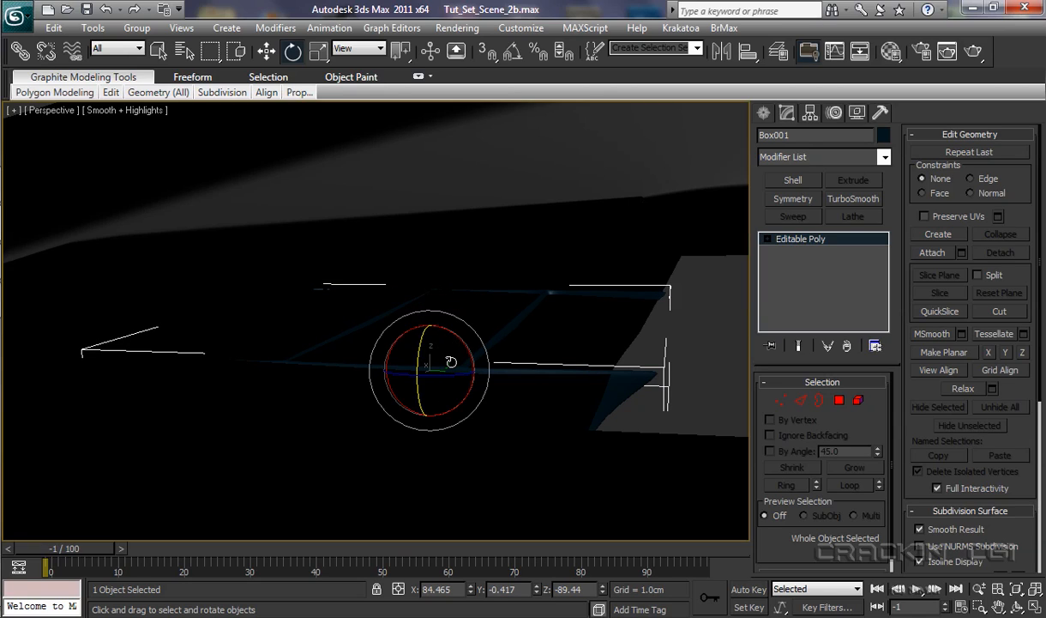
pyautogui.keyDown('alt'); pyautogui.moveTo(443, 367); pyautogui.dragTo(396, 352, button='middle'); pyautogui.keyUp('alt')
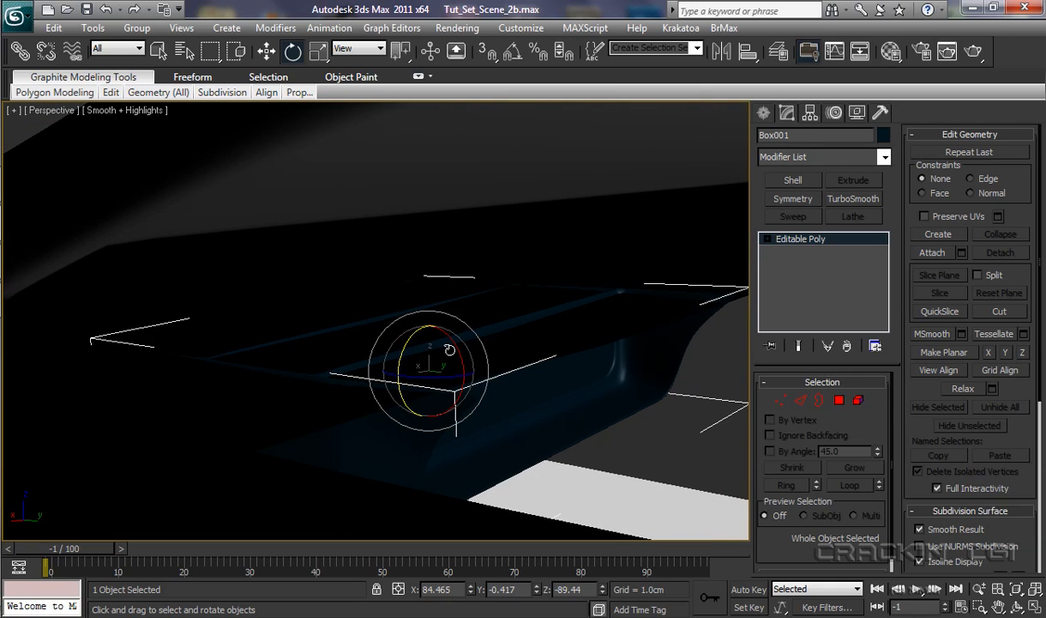
pyautogui.moveTo(459, 348); pyautogui.dragTo(461, 350)
pyautogui.press('w')
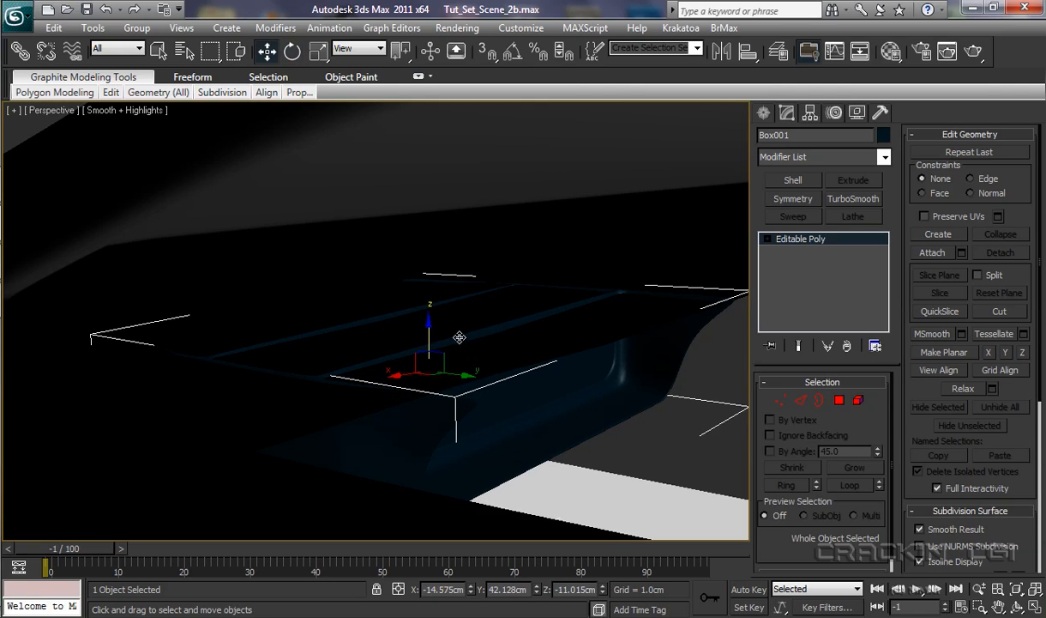
pyautogui.moveTo(431, 325); pyautogui.dragTo(429, 326)
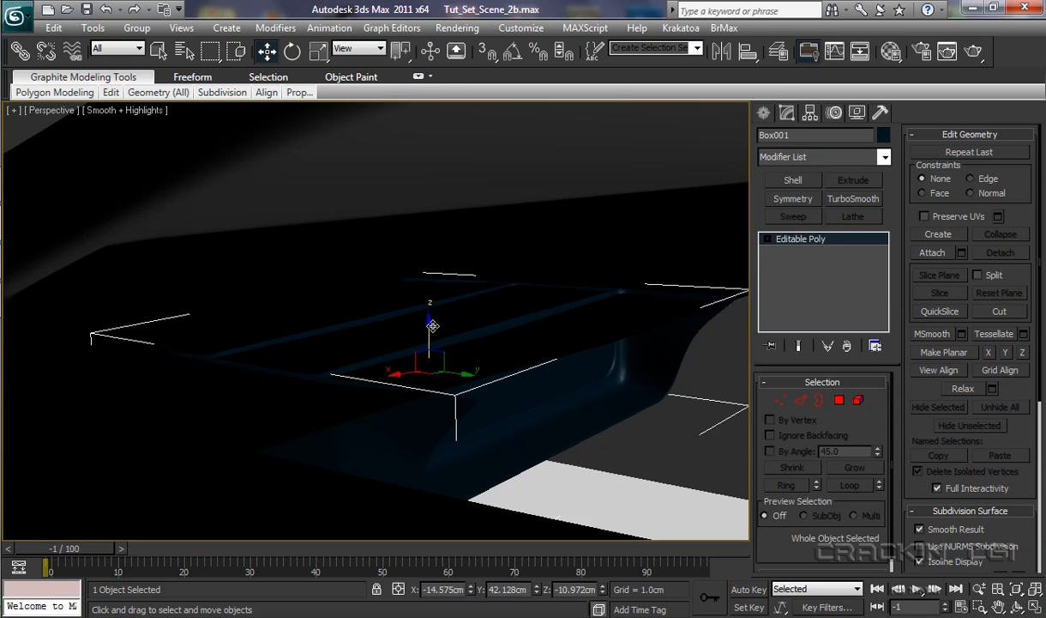
# - Unhide all hidden objects on the Front_Wing layer, from Aileron and Flap up to M_Gun_L and Sphere001
pyautogui.keyDown('alt'); pyautogui.moveTo(447, 396); pyautogui.dragTo(140, 397, button='middle'); pyautogui.keyUp('alt')
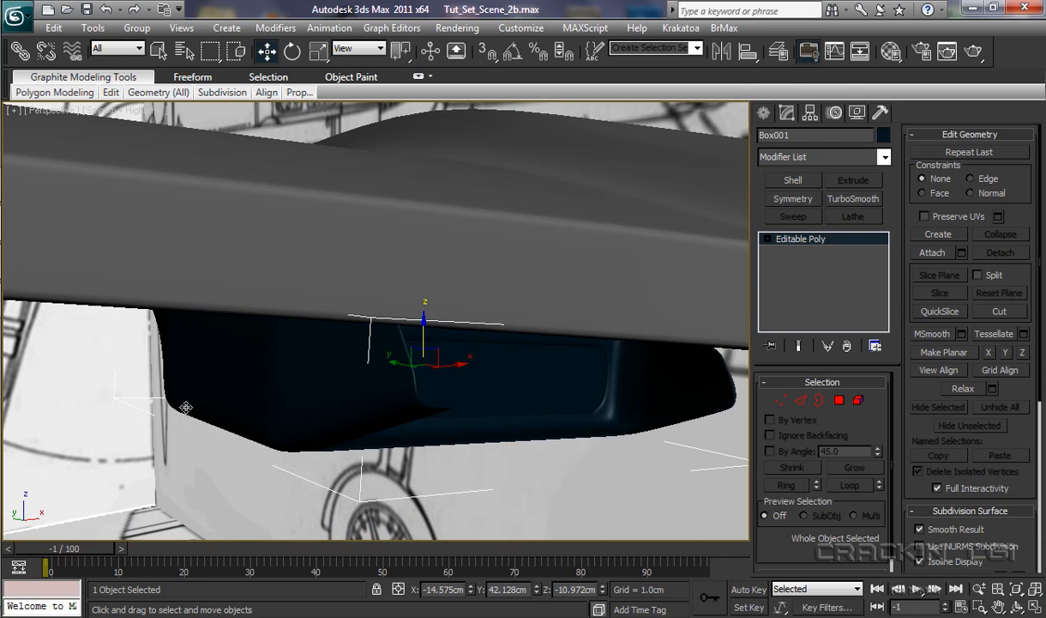
pyautogui.scroll(-8, 206, 393)
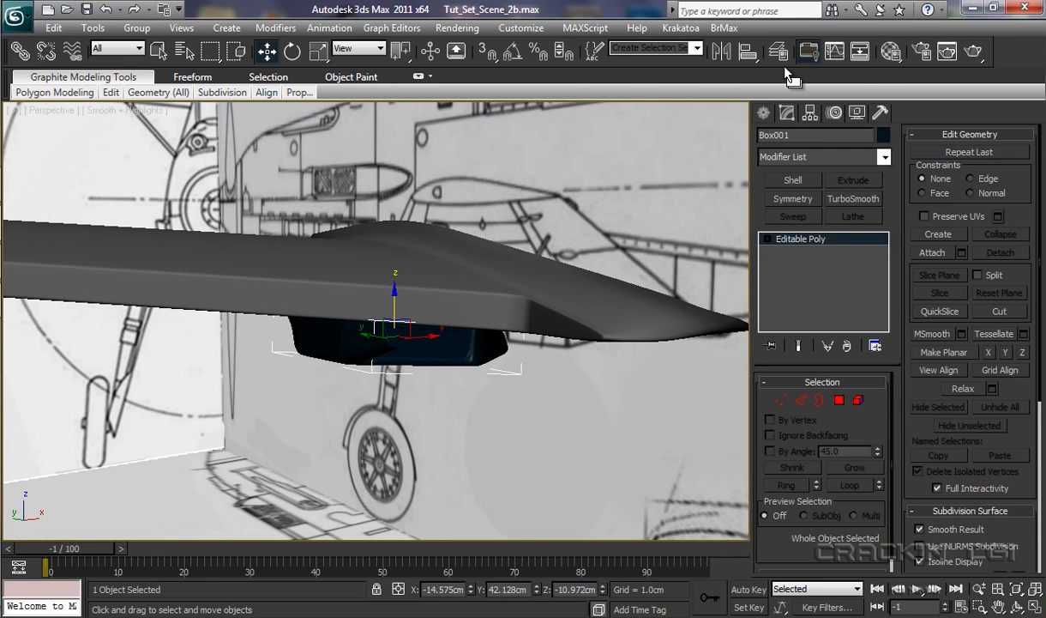
pyautogui.click(780, 55)
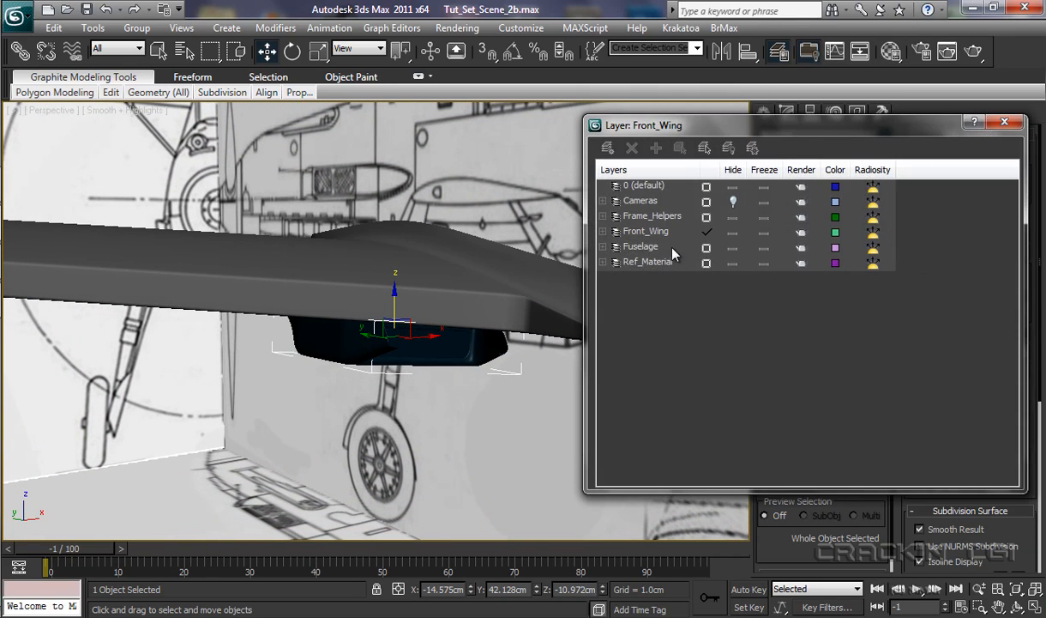
pyautogui.click(603, 232)
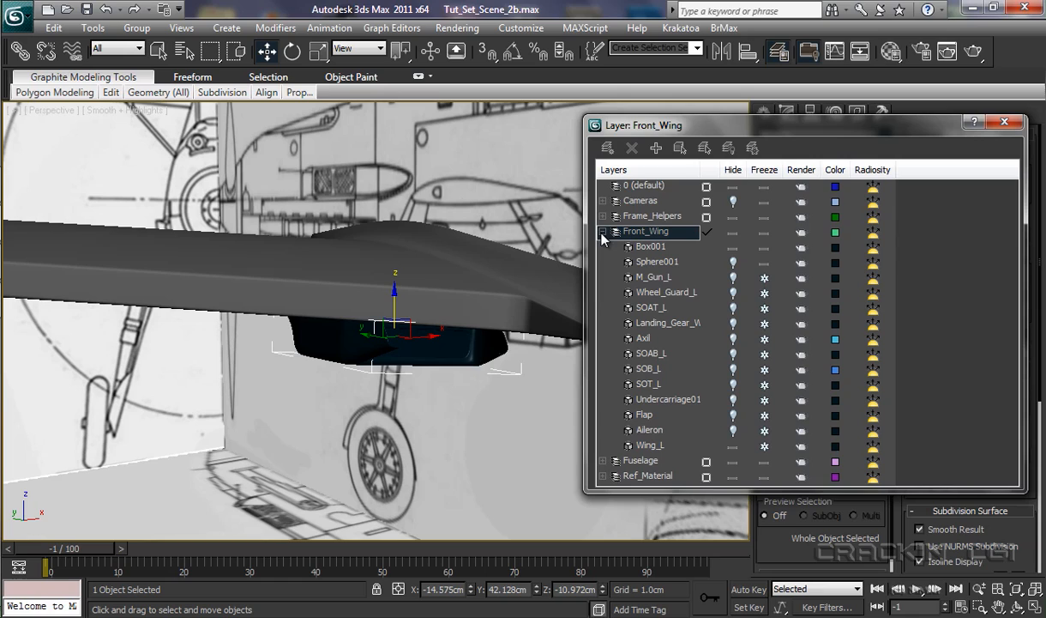
pyautogui.click(733, 430)
pyautogui.click(733, 415)
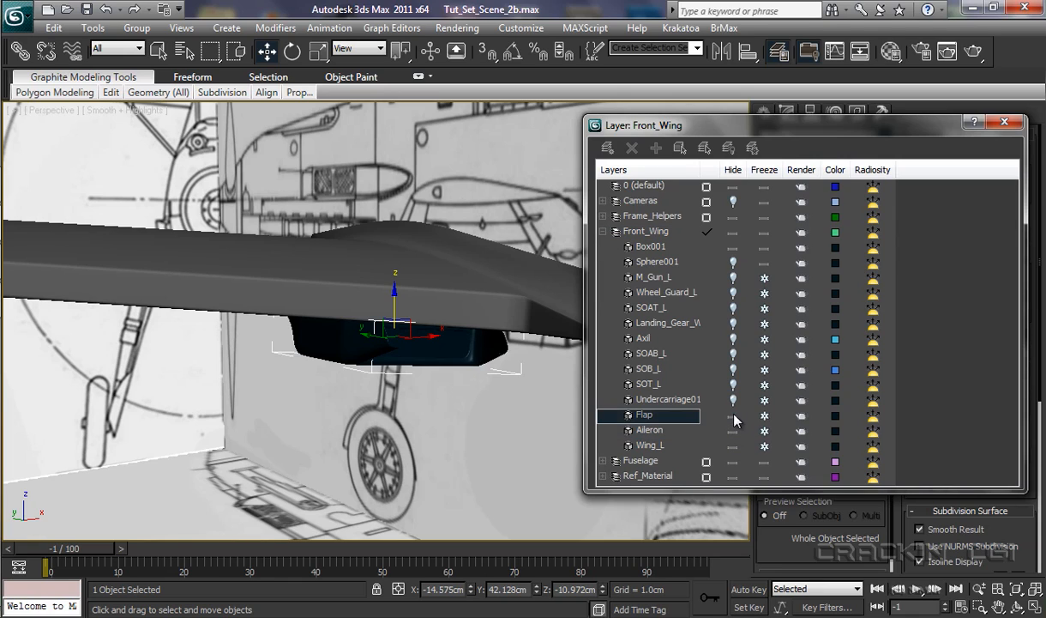
pyautogui.click(734, 399)
pyautogui.click(733, 383)
pyautogui.click(734, 368)
pyautogui.click(734, 352)
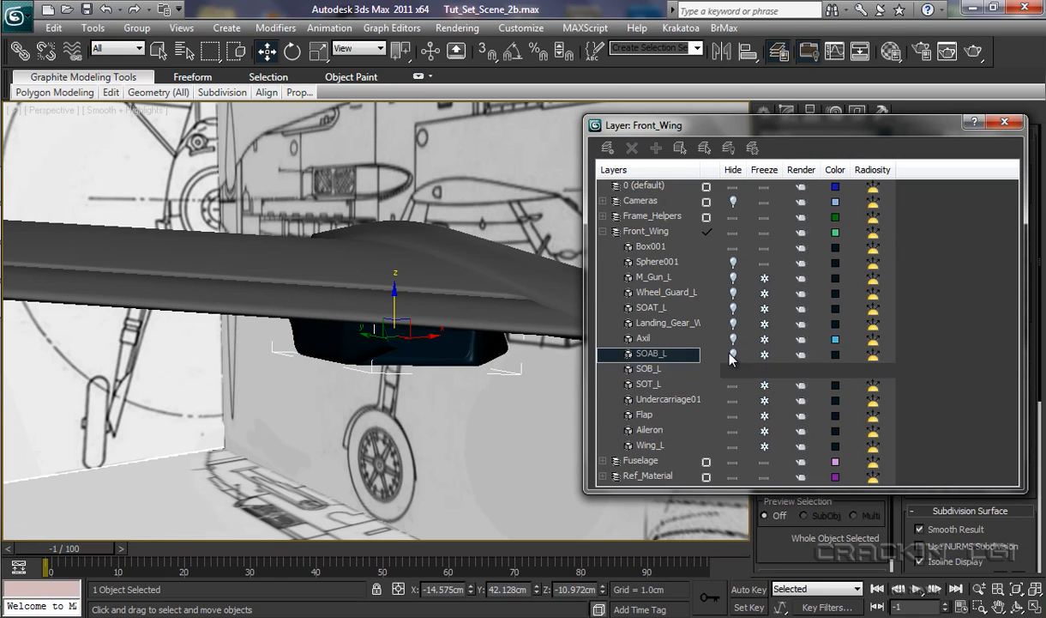
pyautogui.click(734, 338)
pyautogui.click(734, 322)
pyautogui.click(733, 307)
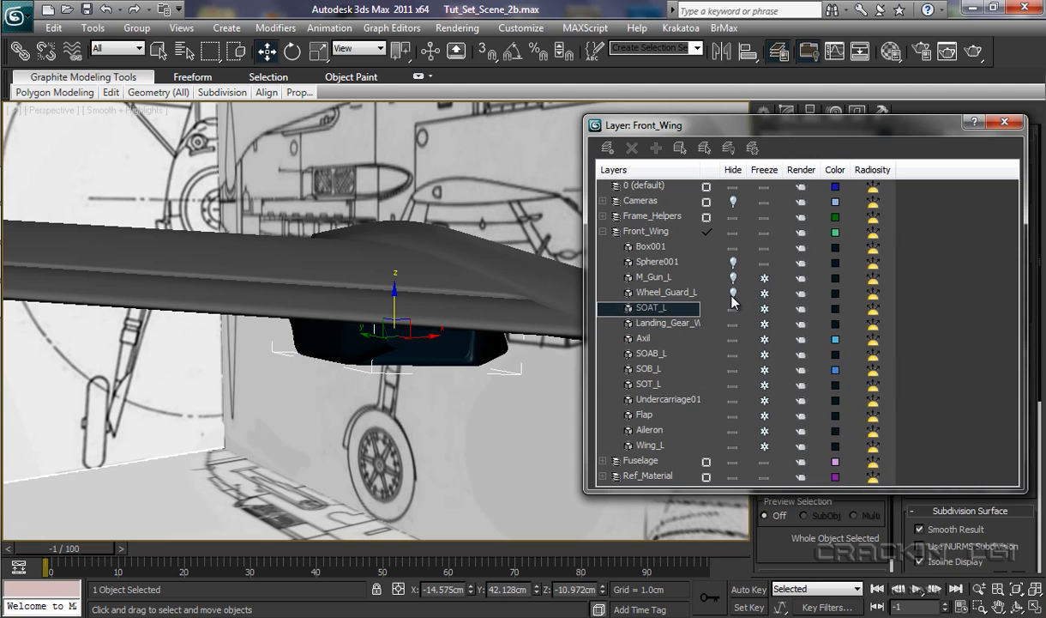
pyautogui.click(734, 292)
pyautogui.click(733, 277)
pyautogui.click(734, 261)
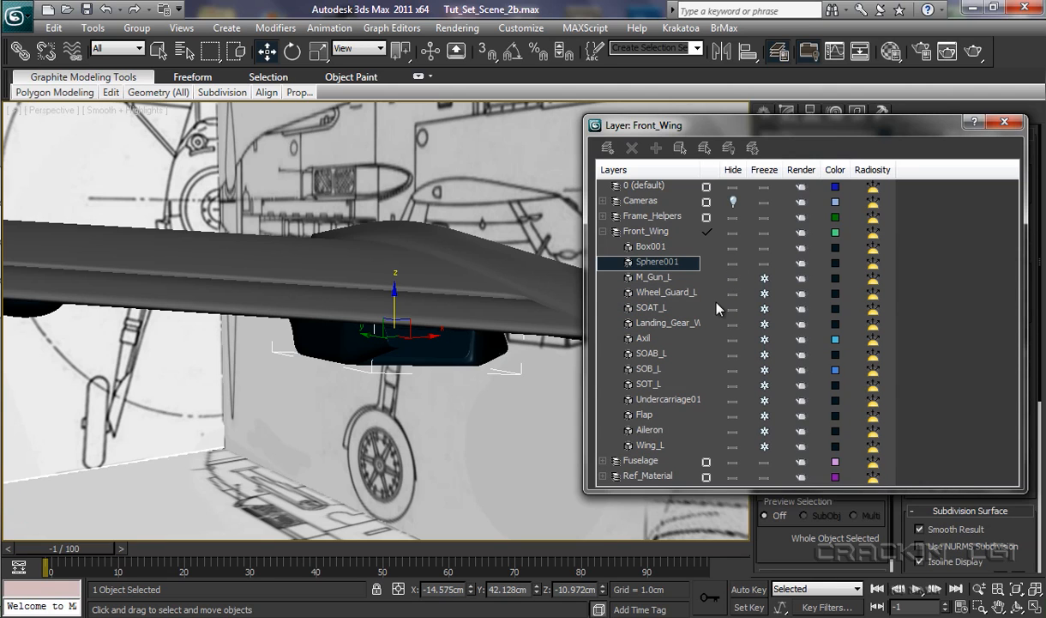
pyautogui.click(1004, 122)
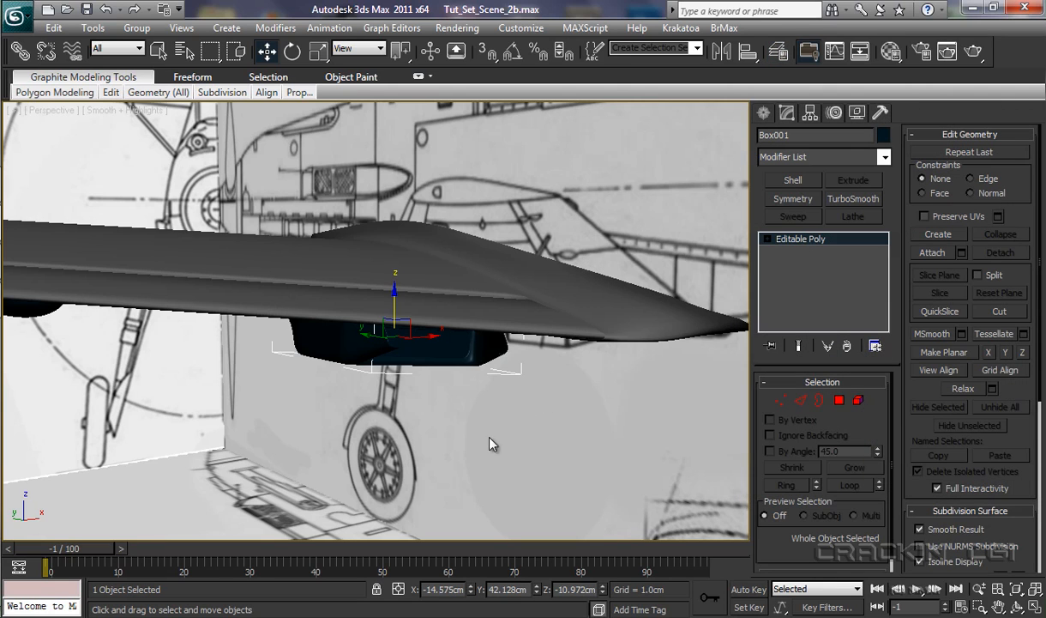
# - Render a single 1920x1080 Perspective frame of the complete wing's underside to check it, closing the render windows when done
pyautogui.moveTo(490, 443)
pyautogui.keyDown('alt'); pyautogui.mouseDown(button='middle')
pyautogui.moveTo(479, 445)
pyautogui.moveTo(682, 416)
pyautogui.moveTo(695, 402)
pyautogui.moveTo(701, 351)
pyautogui.moveTo(692, 271)
pyautogui.moveTo(682, 306)
pyautogui.moveTo(572, 324)
pyautogui.moveTo(510, 367)
pyautogui.moveTo(501, 416)
pyautogui.moveTo(459, 423)
pyautogui.moveTo(544, 435)
pyautogui.moveTo(616, 409)
pyautogui.moveTo(670, 423)
pyautogui.moveTo(509, 434)
pyautogui.mouseUp(button='middle'); pyautogui.keyUp('alt')
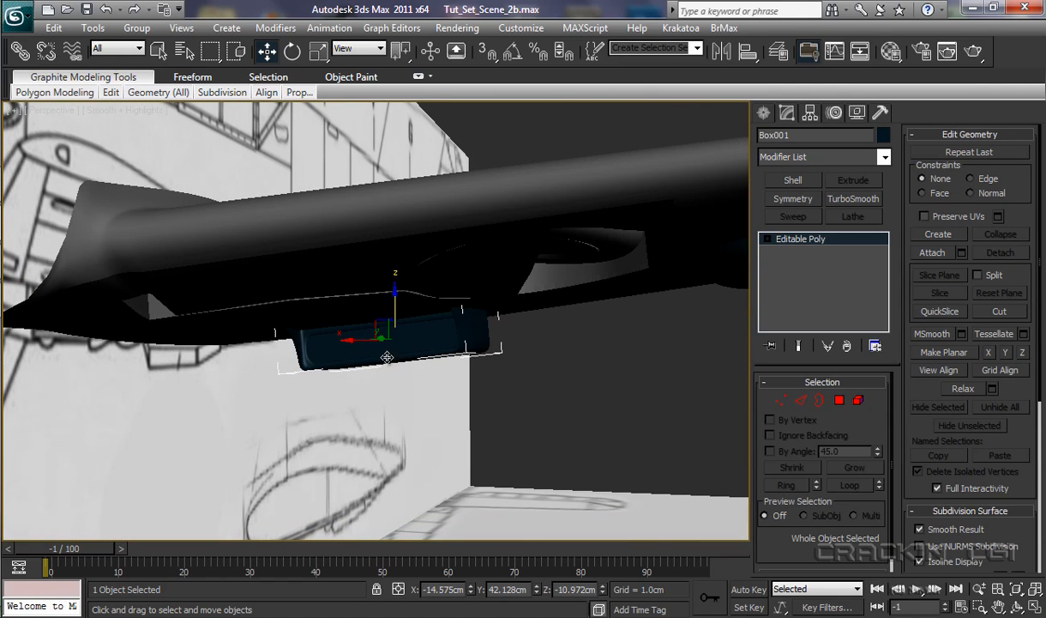
pyautogui.keyDown('alt'); pyautogui.moveTo(407, 440); pyautogui.dragTo(427, 4, button='middle'); pyautogui.keyUp('alt')
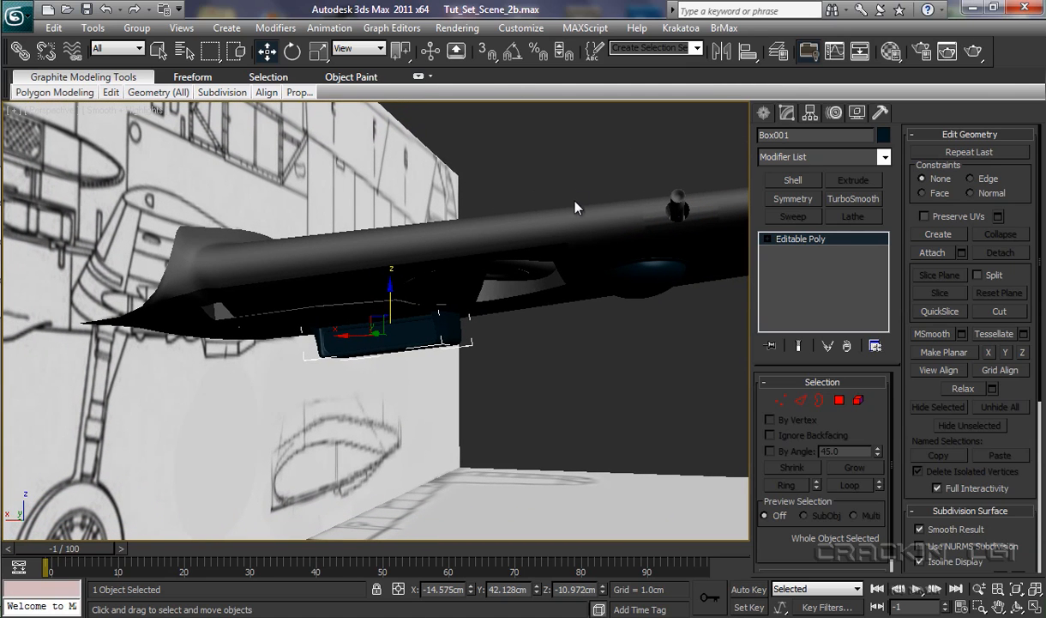
pyautogui.keyDown('alt'); pyautogui.moveTo(527, 362); pyautogui.dragTo(558, 51, button='middle'); pyautogui.keyUp('alt')
pyautogui.moveTo(540, 360); pyautogui.dragTo(379, 185, button='middle')
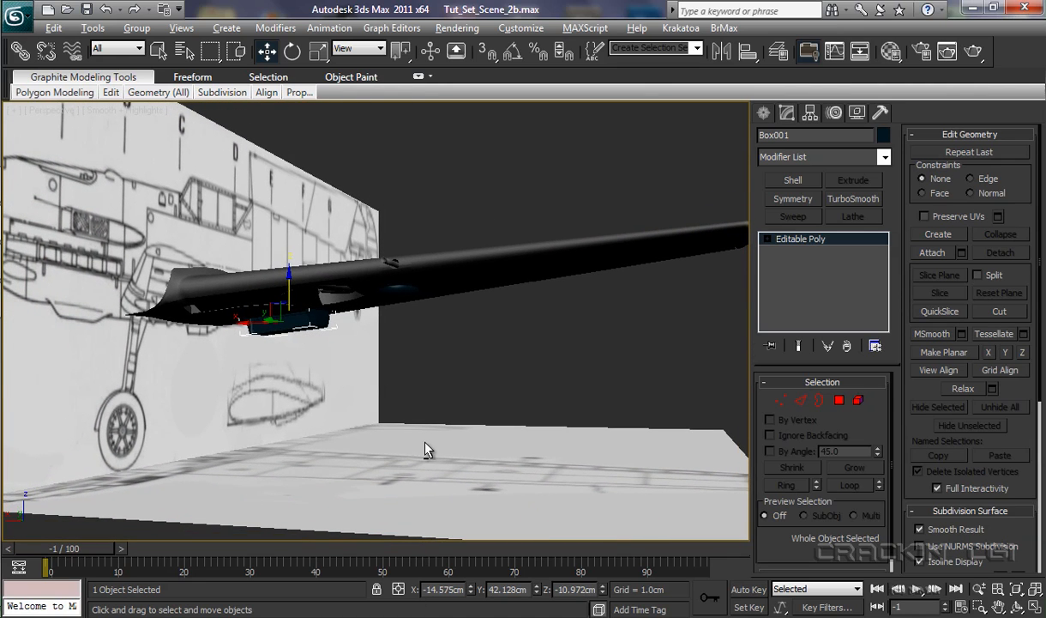
pyautogui.keyDown('alt'); pyautogui.moveTo(426, 448); pyautogui.dragTo(433, 395, button='middle'); pyautogui.keyUp('alt')
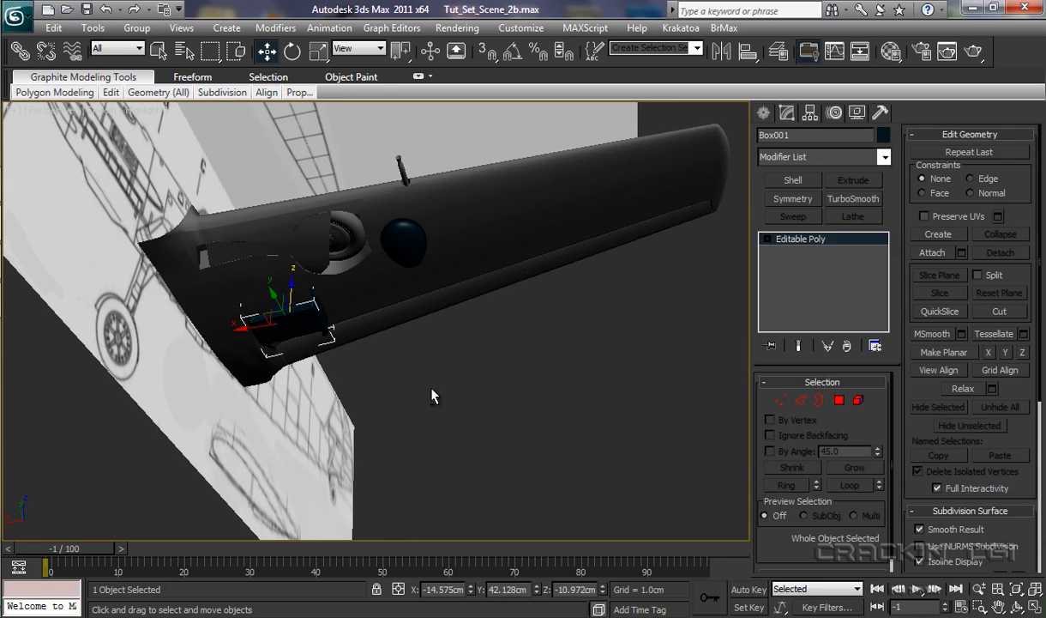
pyautogui.click(922, 53)
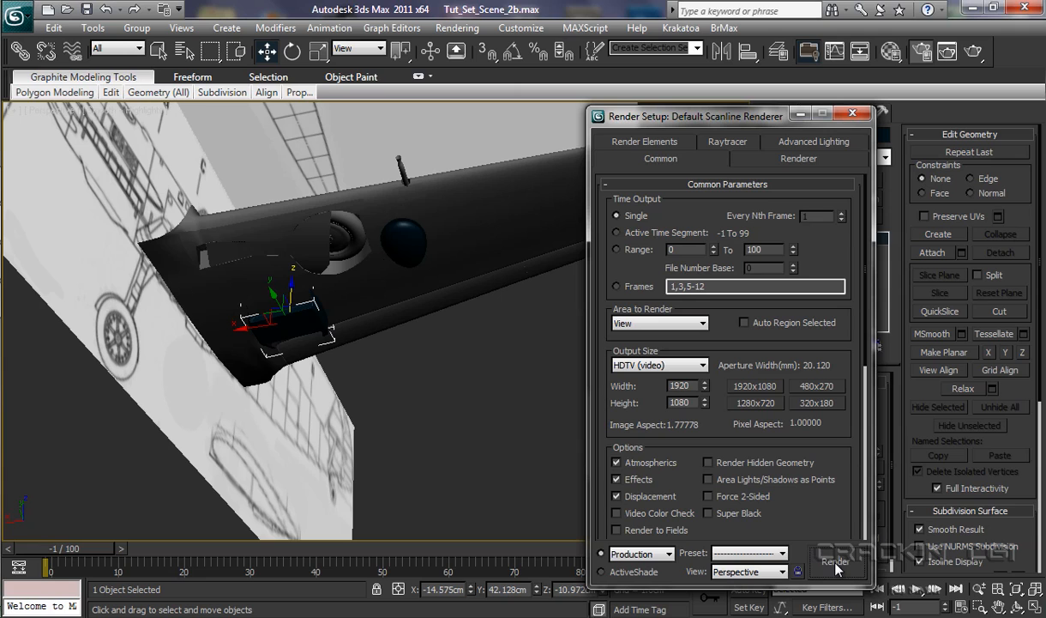
pyautogui.click(836, 562)
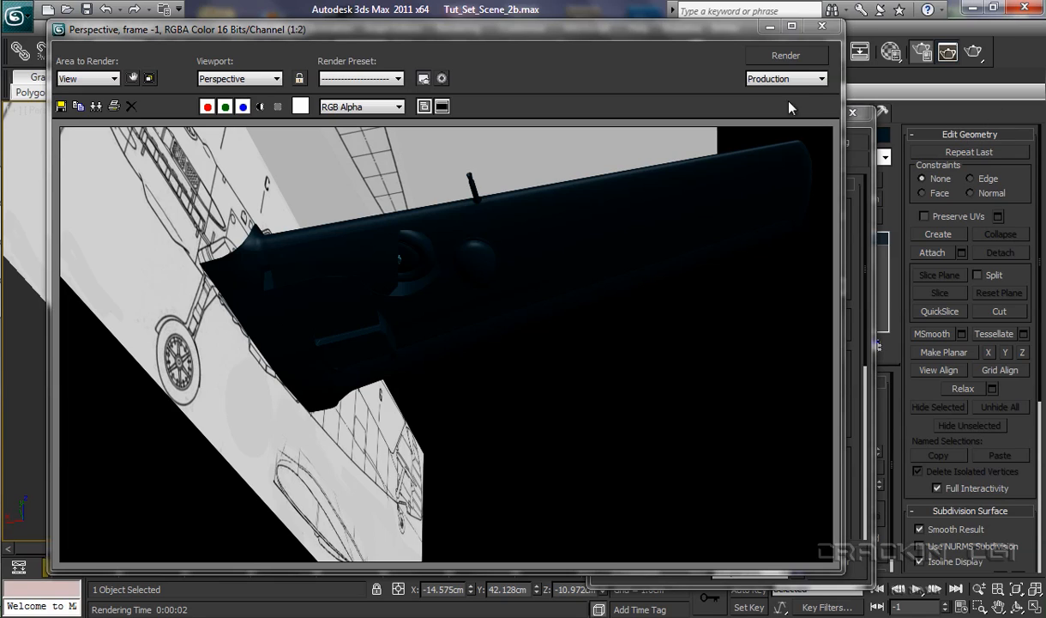
pyautogui.click(823, 30)
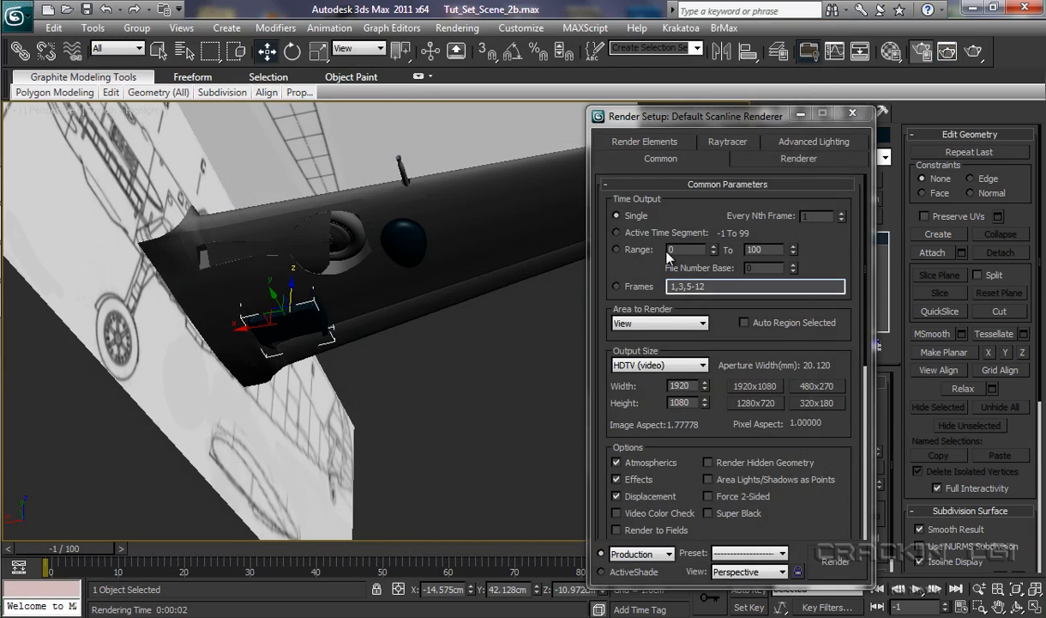
pyautogui.click(852, 114)
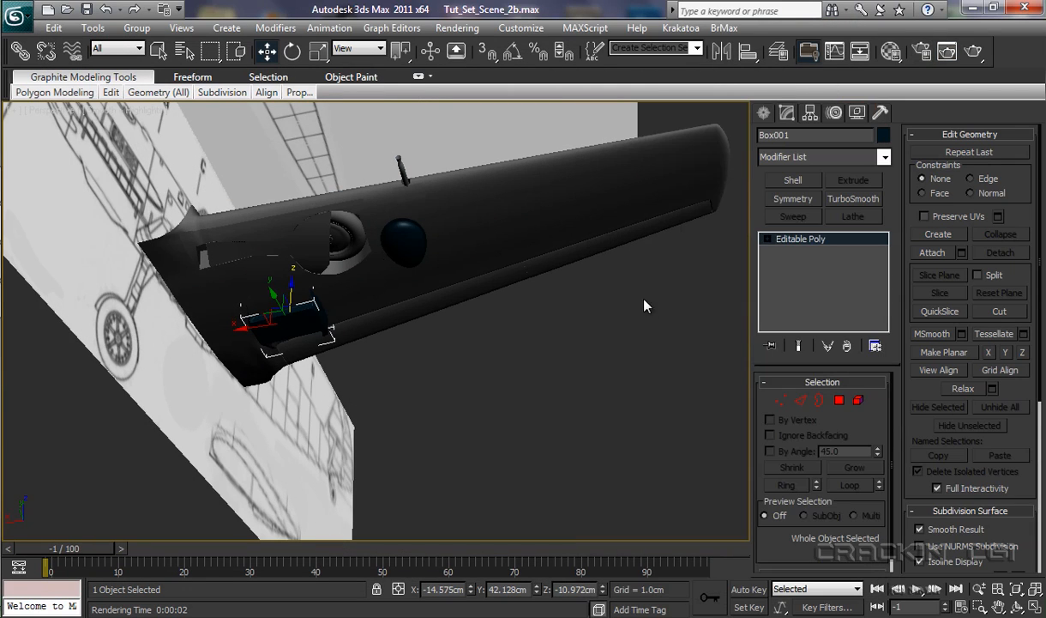
# - Rename the radiator housing as Coolant_Ratiator
pyautogui.click(777, 134)
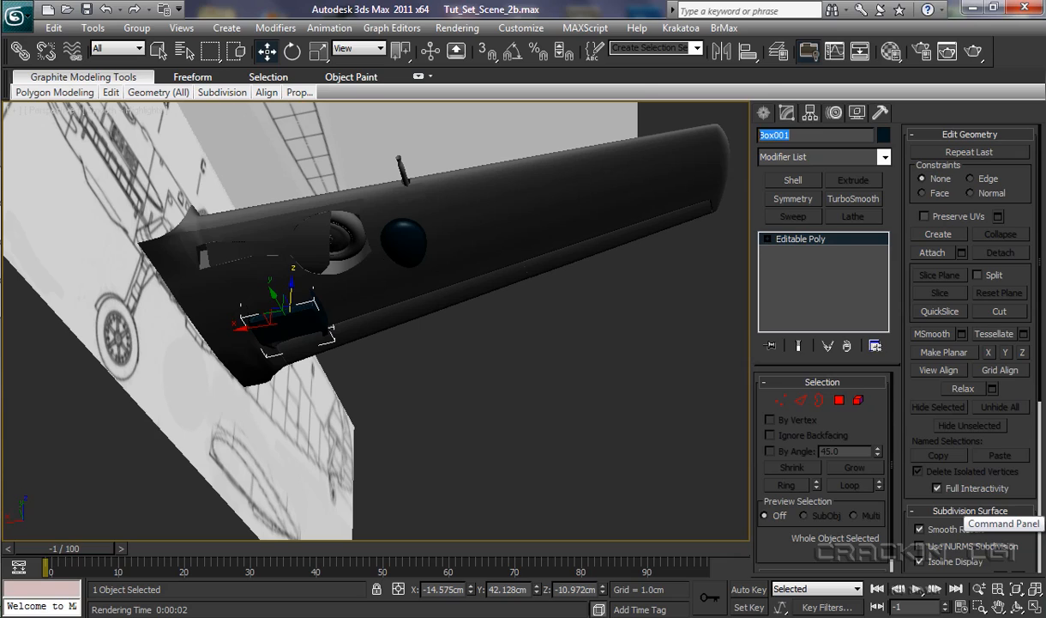
pyautogui.write('Coolant_')
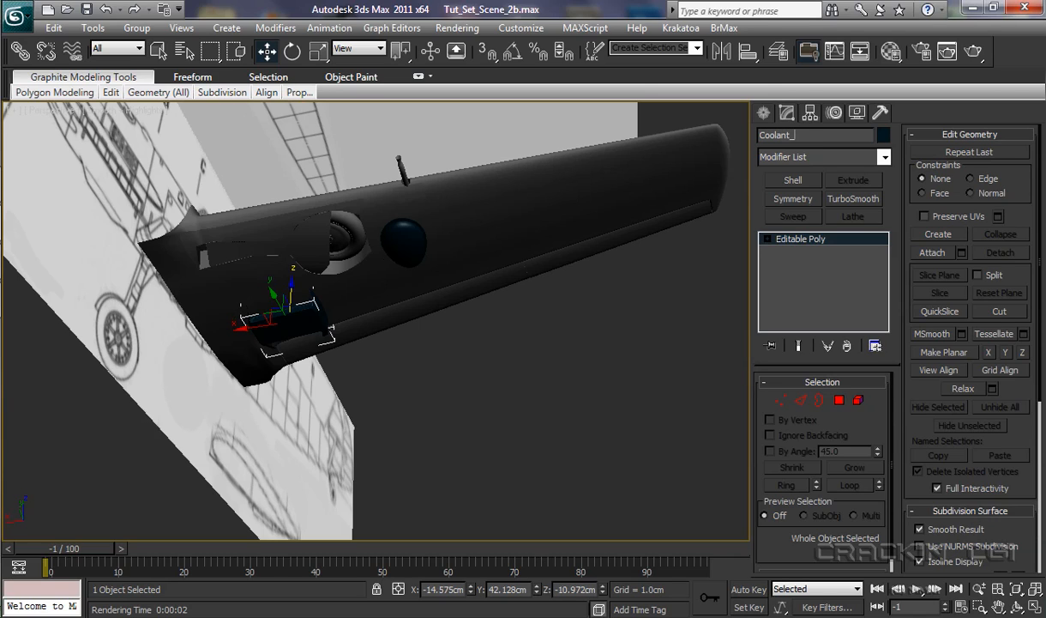
pyautogui.write('Ratiator')
pyautogui.click(658, 399)
# - Rename the rounded bulge beside the wheel well as Mag_Cover and deselect it
pyautogui.click(412, 243)
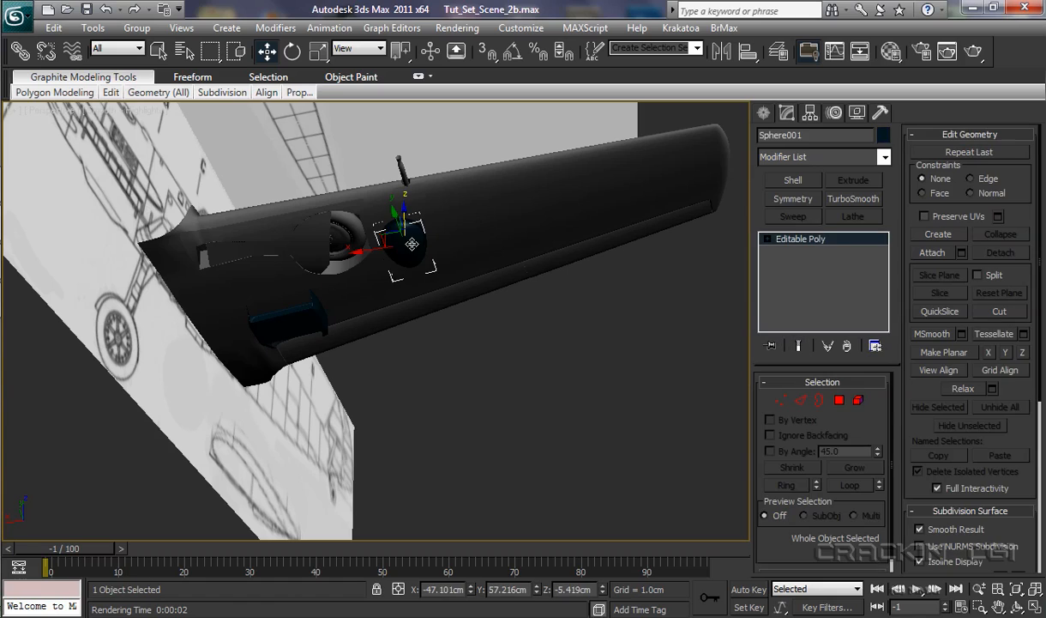
pyautogui.moveTo(812, 138); pyautogui.dragTo(761, 138)
pyautogui.write('Mag_Cover')
pyautogui.click(727, 364)
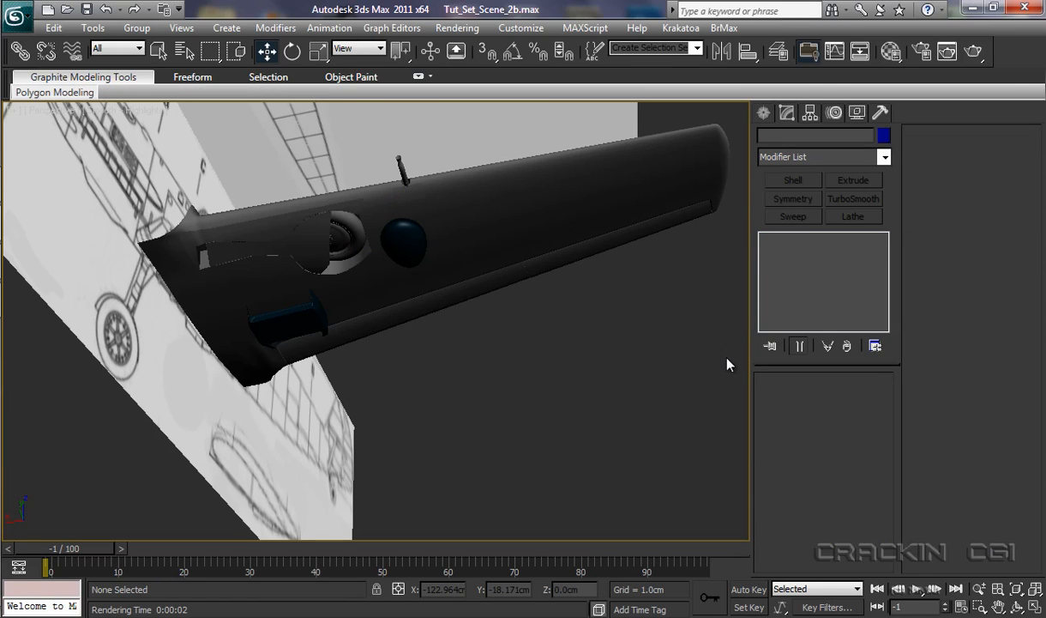
# - Freeze Mag_Cover and the coolant radiator on the Front_Wing layer
pyautogui.click(778, 52)
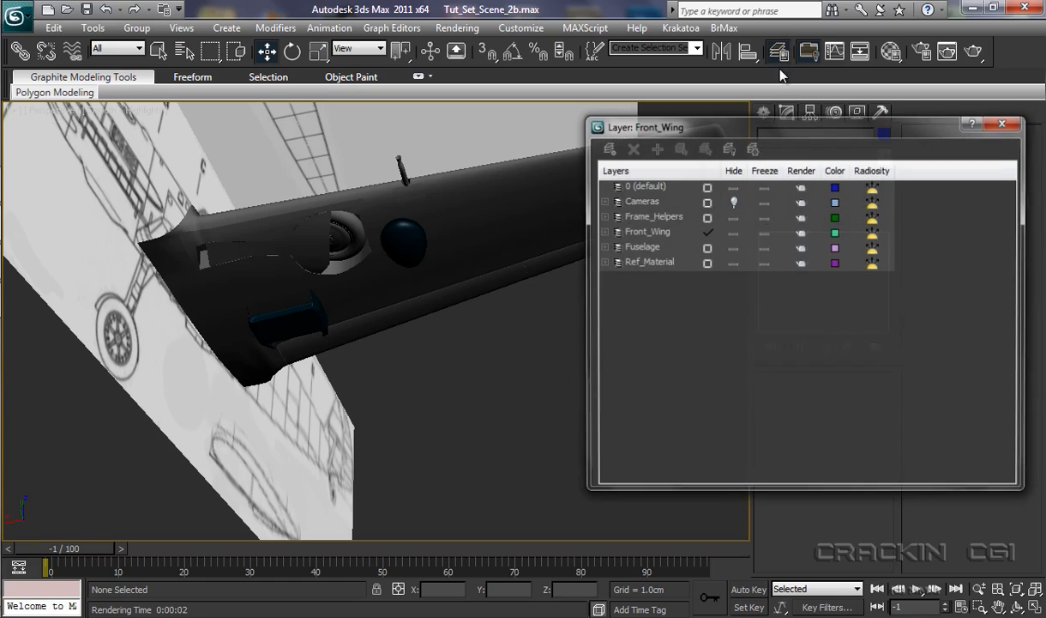
pyautogui.click(604, 232)
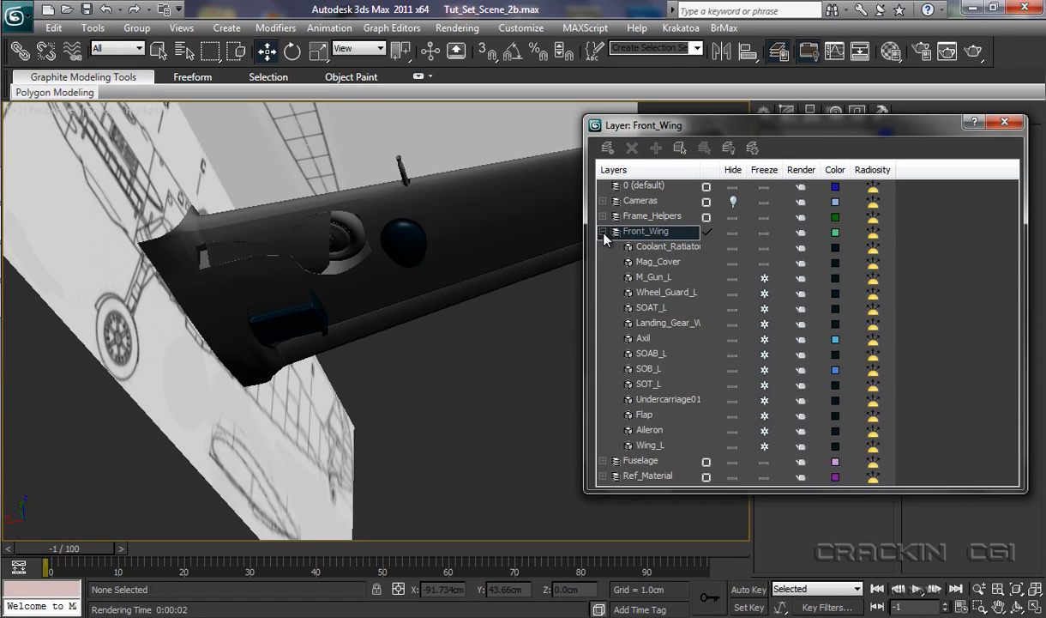
pyautogui.click(766, 265)
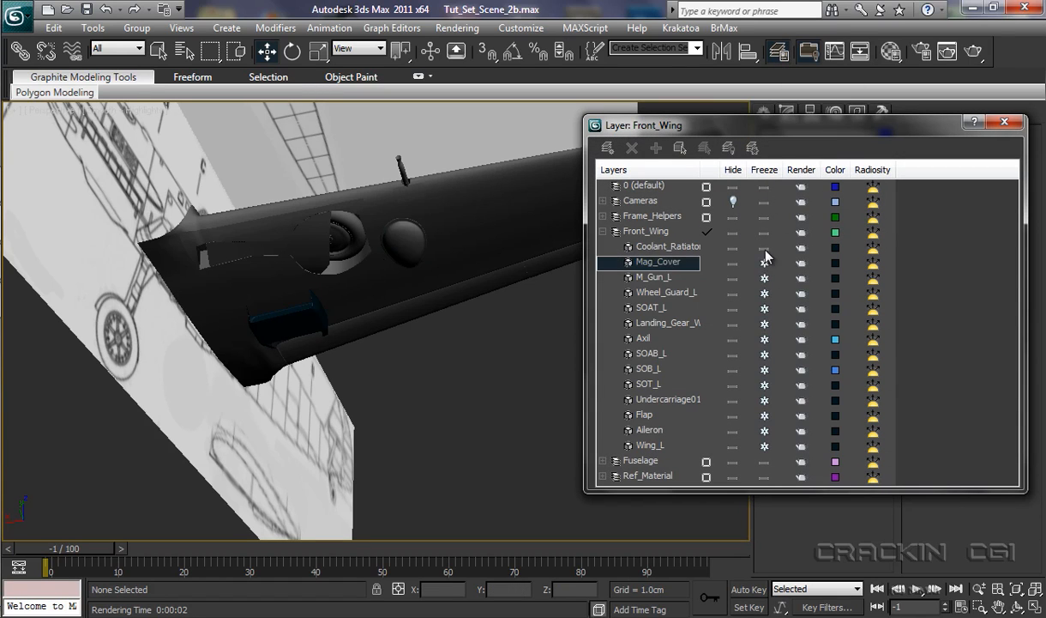
pyautogui.click(766, 250)
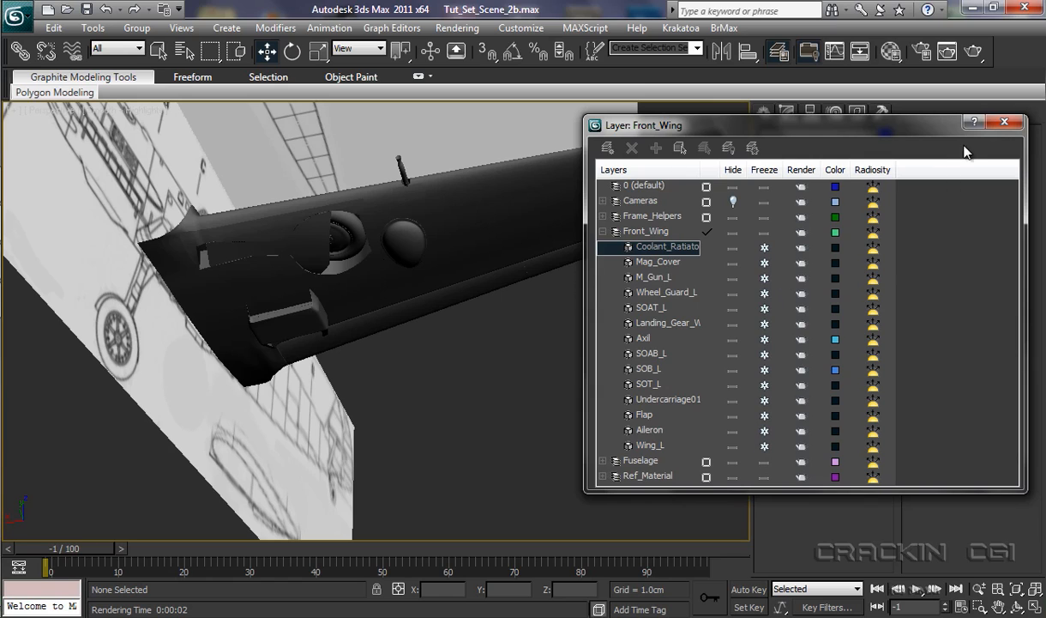
pyautogui.click(1005, 122)
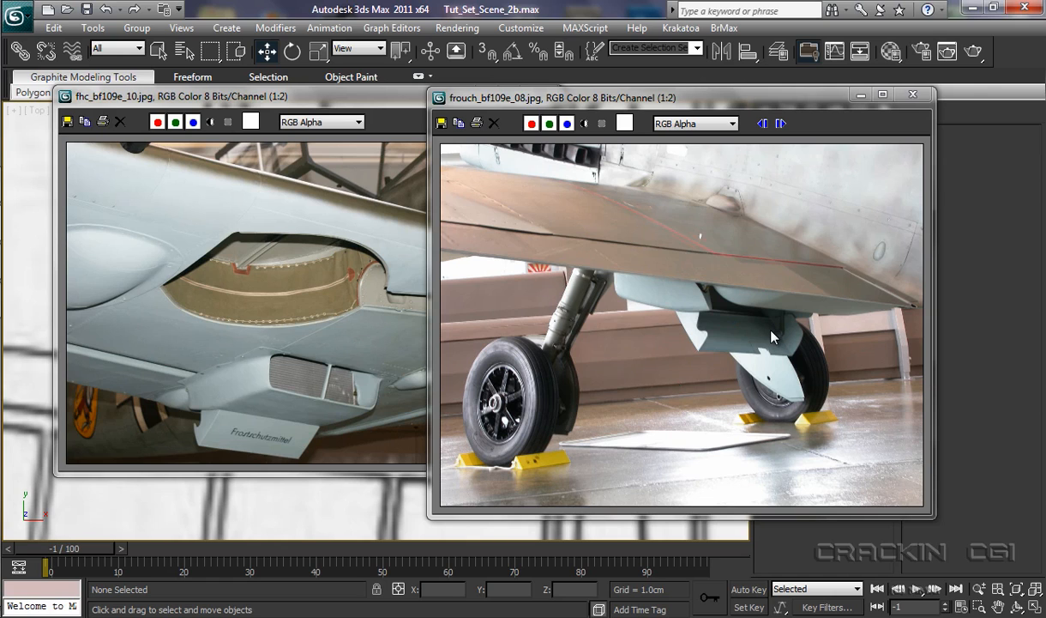
# - Close the reference photos and create a box about 4.97 cm long, 14.07 cm wide and 3.64 cm high between the radiator's rear side arms
pyautogui.click(913, 94)
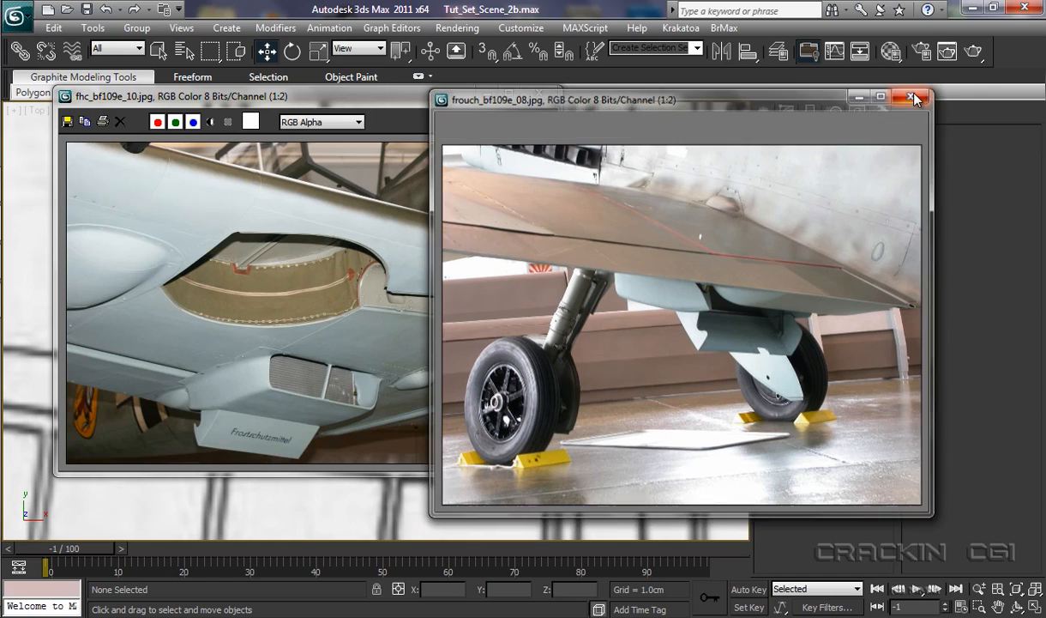
pyautogui.click(544, 94)
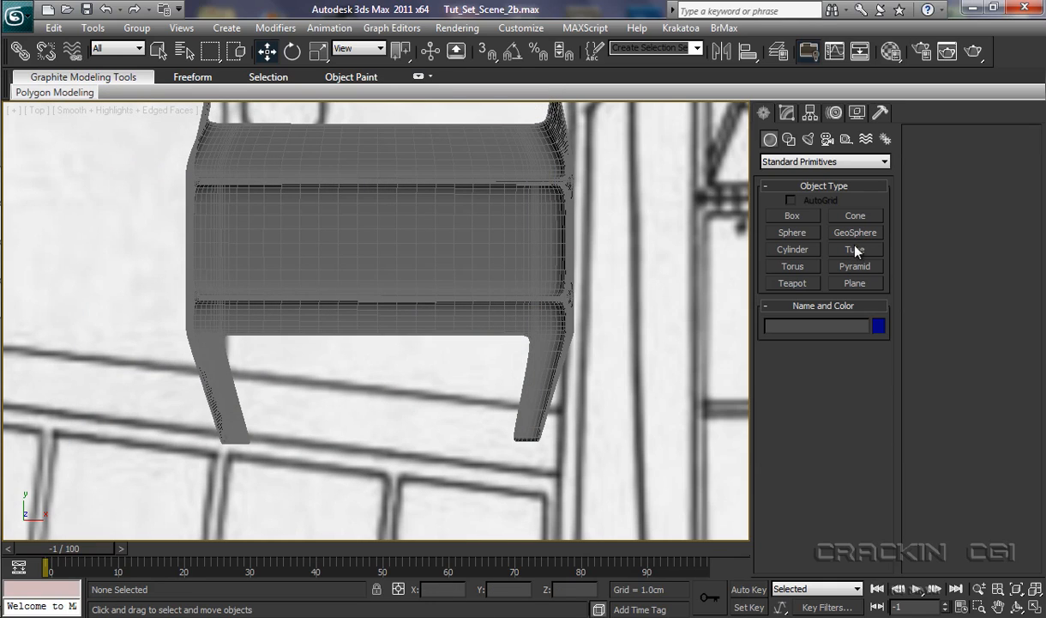
pyautogui.click(795, 217)
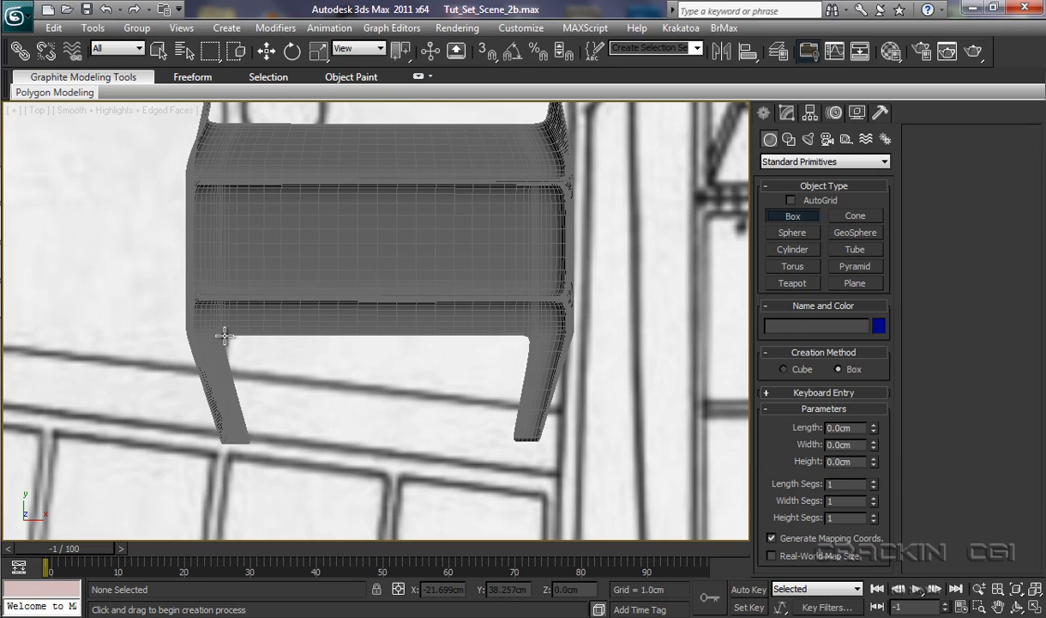
pyautogui.moveTo(224, 337)
pyautogui.mouseDown()
pyautogui.moveTo(271, 374)
pyautogui.moveTo(381, 421)
pyautogui.moveTo(531, 444)
pyautogui.mouseUp()
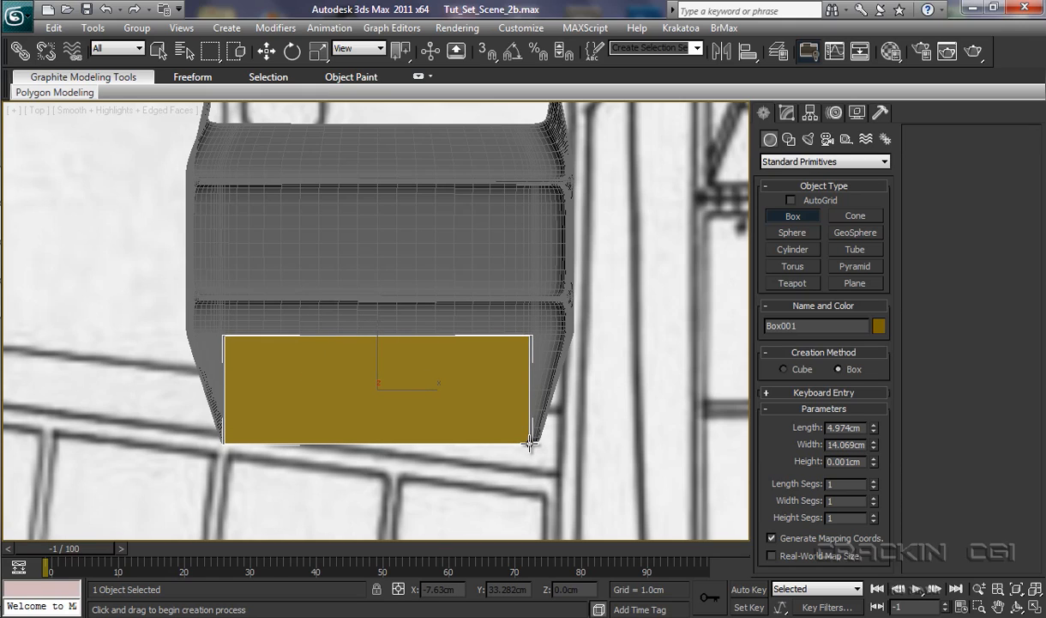
pyautogui.click(444, 364)
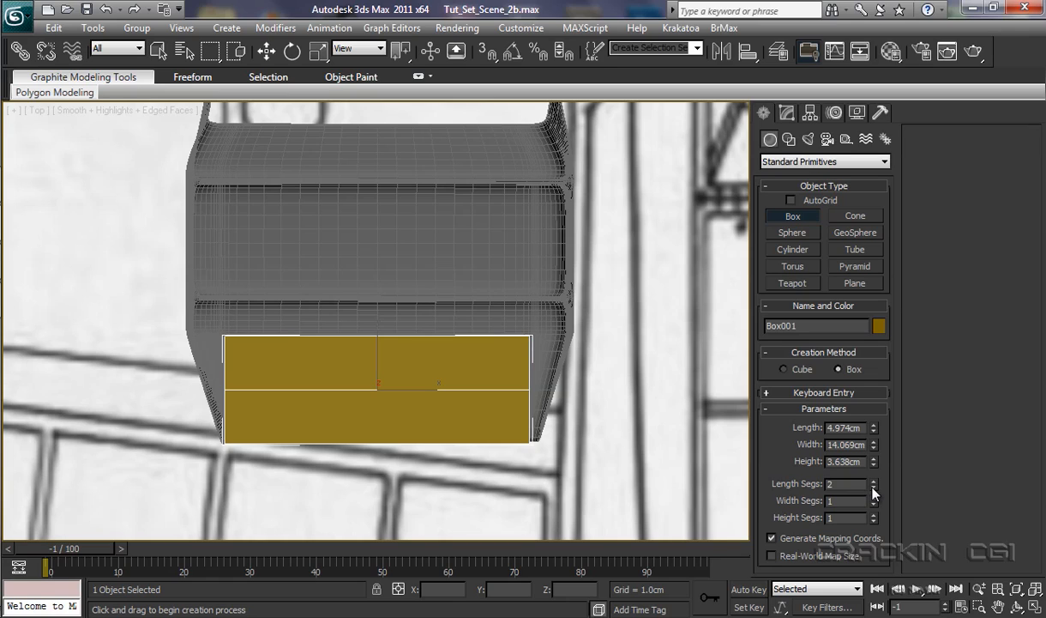
# - Set the box to 1 length segment and 4 width segments
pyautogui.click(873, 489)
pyautogui.click(873, 498)
pyautogui.click(873, 498)
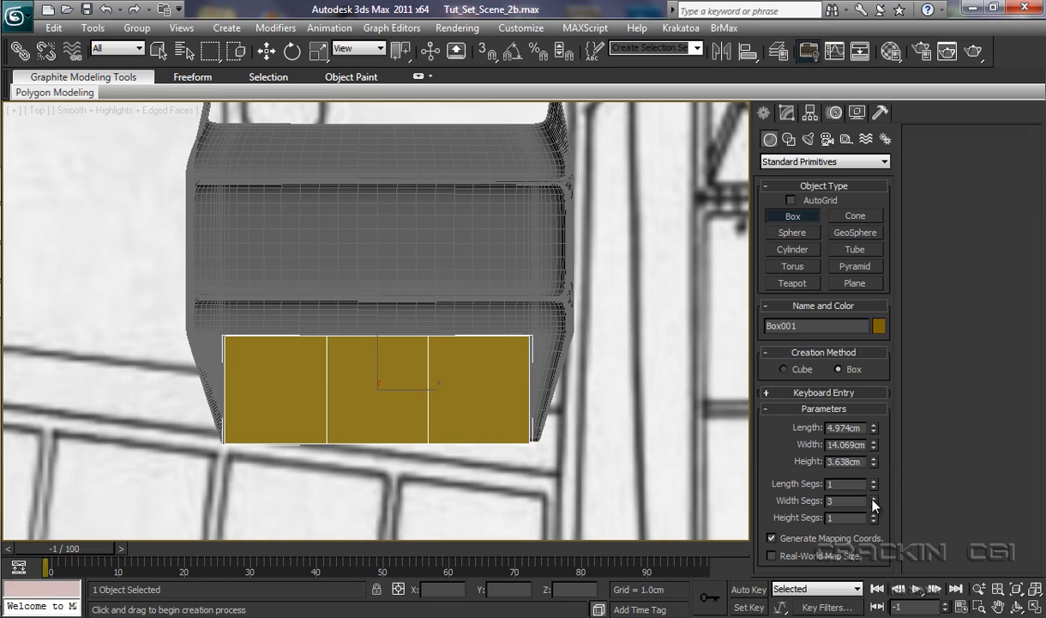
pyautogui.click(873, 497)
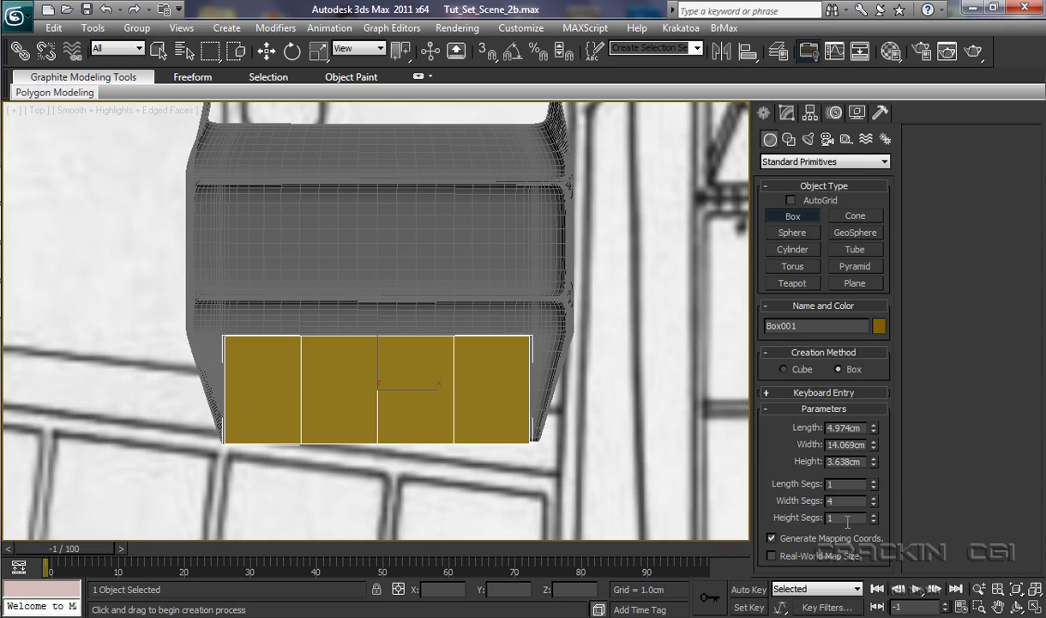
# - Finish creating the box and convert it to an Editable Poly
pyautogui.rightClick(463, 399)
pyautogui.rightClick(462, 397)
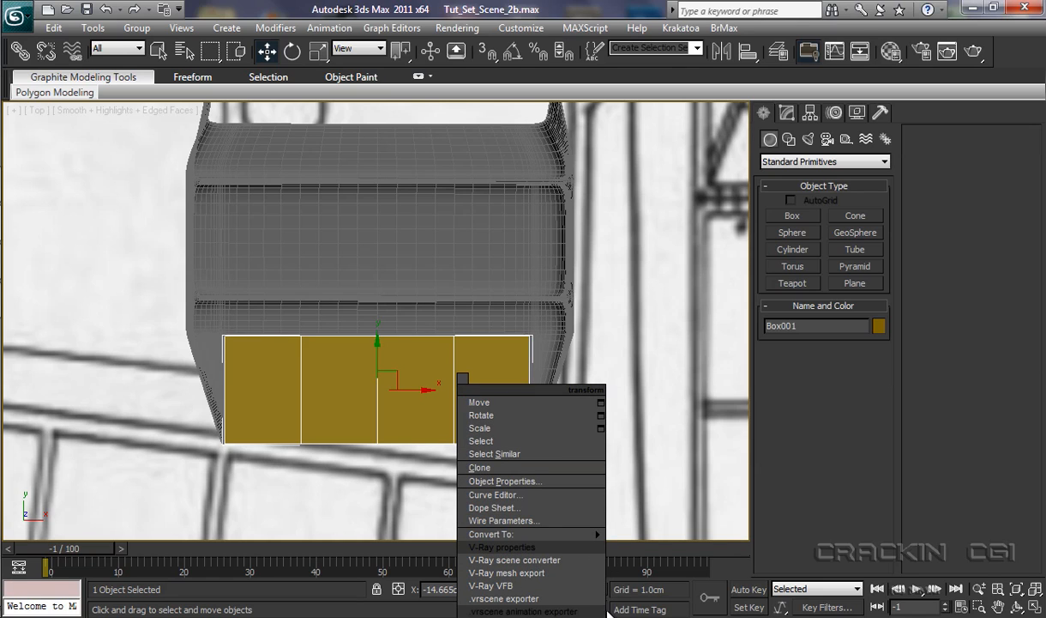
pyautogui.moveTo(594, 535)
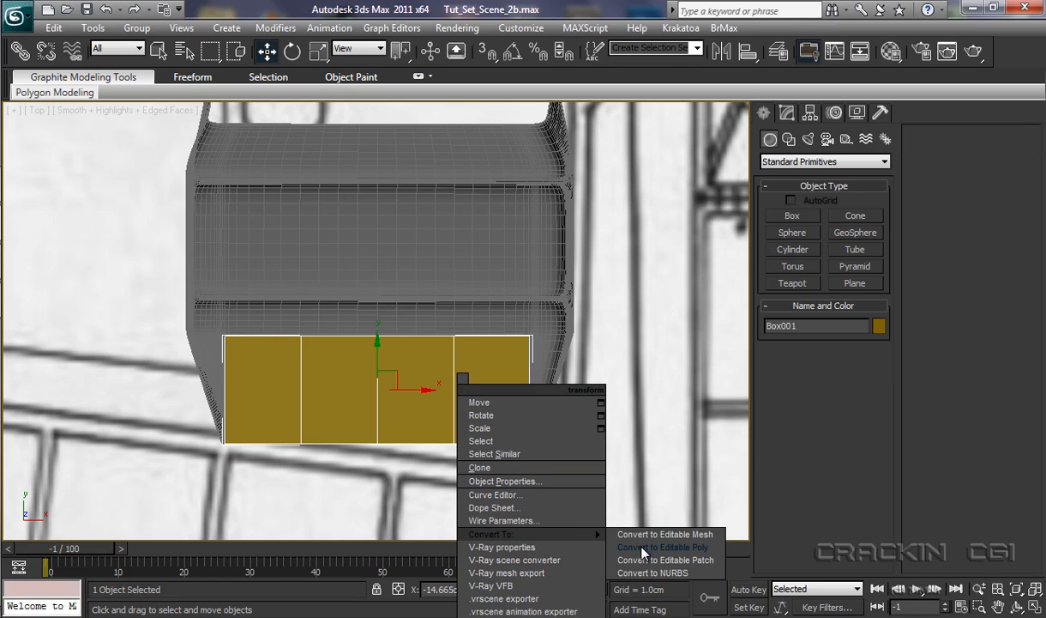
pyautogui.click(631, 546)
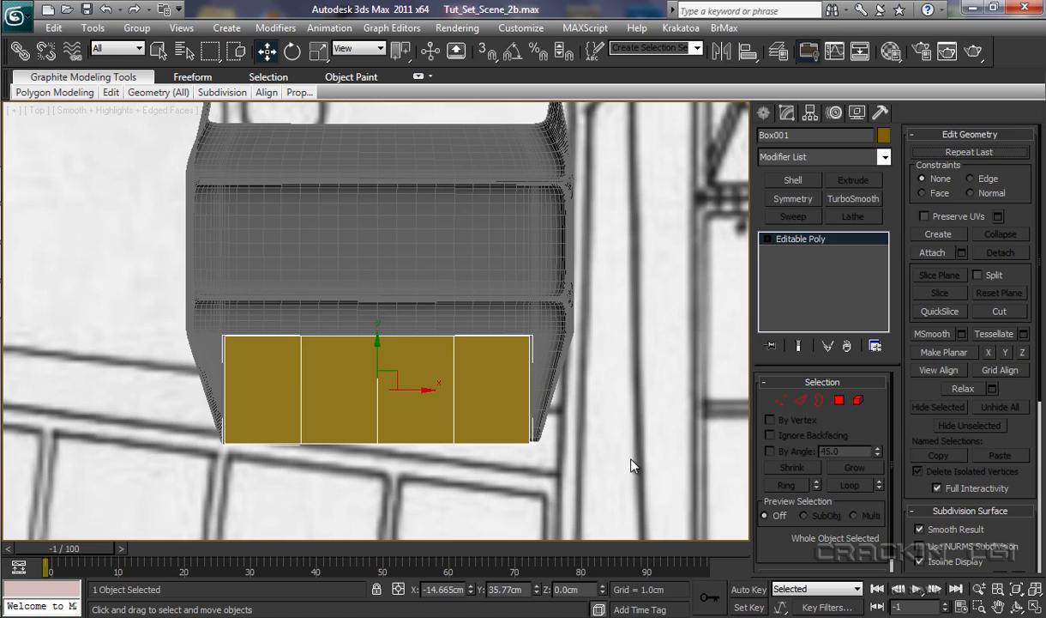
# - Move the box down about 11.6 cm in the Front view to the height of the radiator housing
pyautogui.press('f')
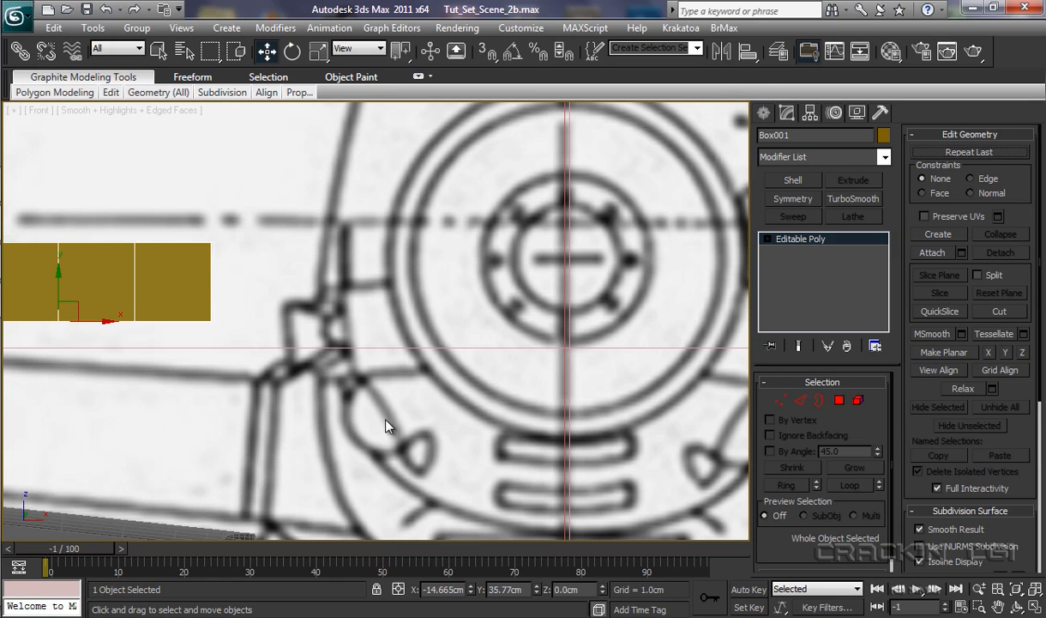
pyautogui.scroll(2, 409, 409)
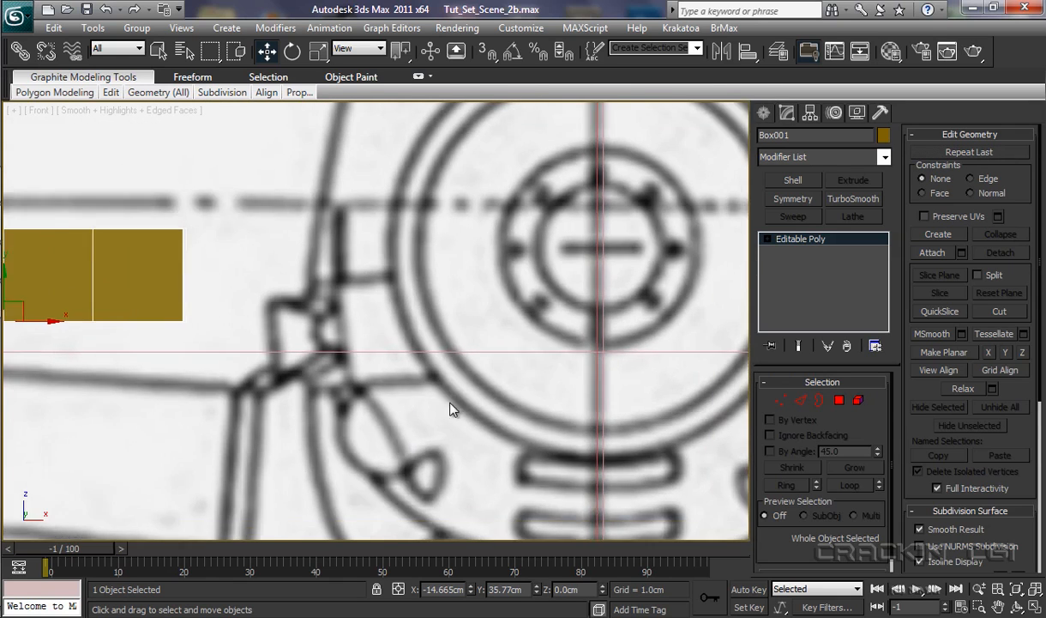
pyautogui.scroll(-2, 452, 409)
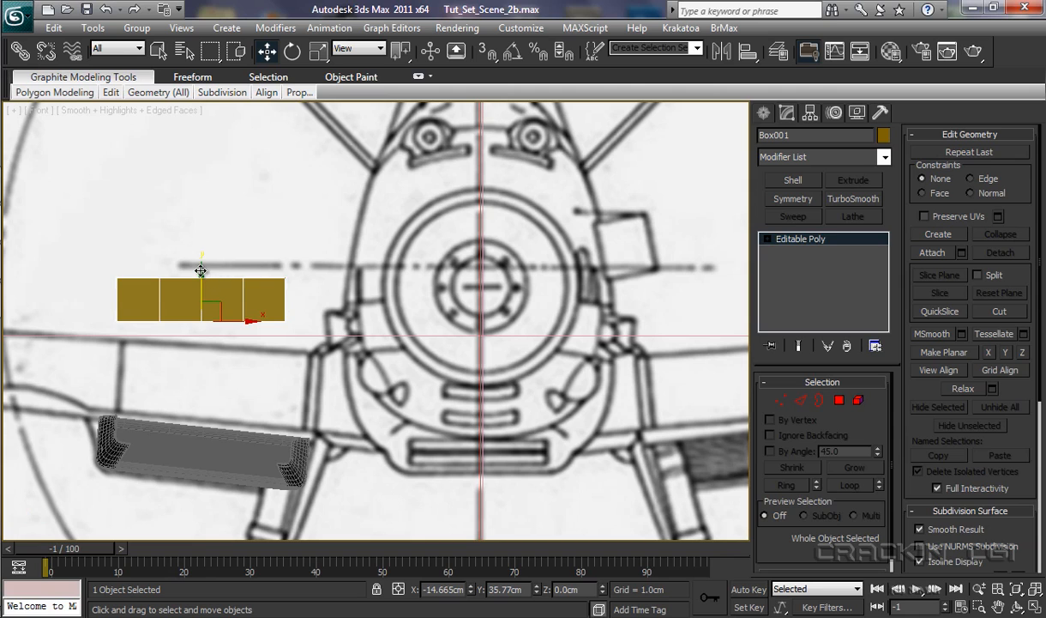
pyautogui.moveTo(200, 270); pyautogui.dragTo(190, 409)
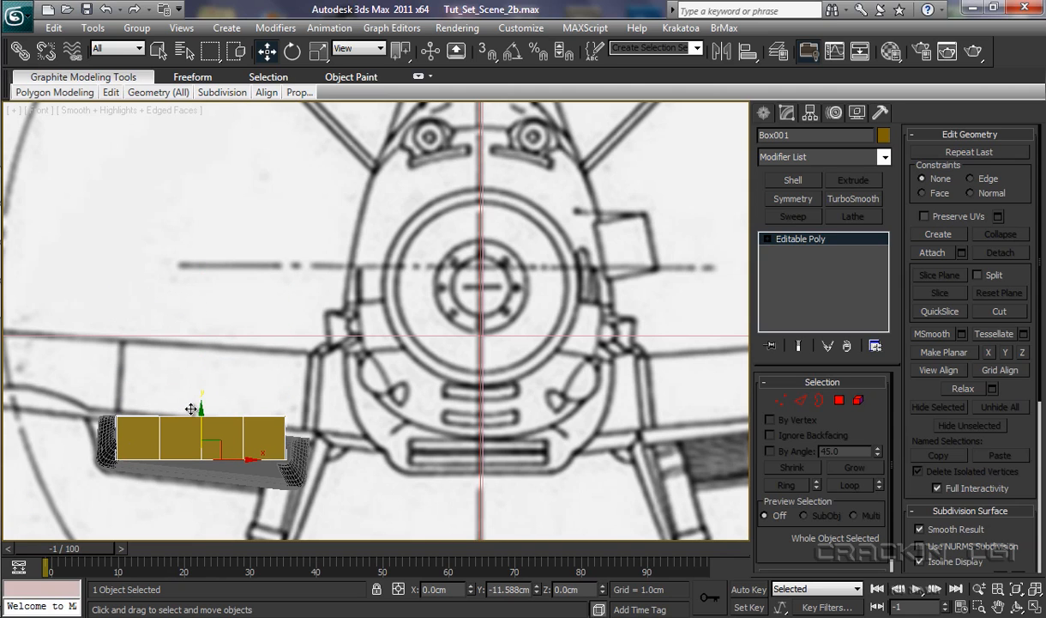
# - Rotate the box in the Front view to match the radiator's slant and lower it to sit just above the housing's bottom edge
pyautogui.moveTo(418, 486); pyautogui.dragTo(504, 378, button='middle')
pyautogui.scroll(5, 468, 360)
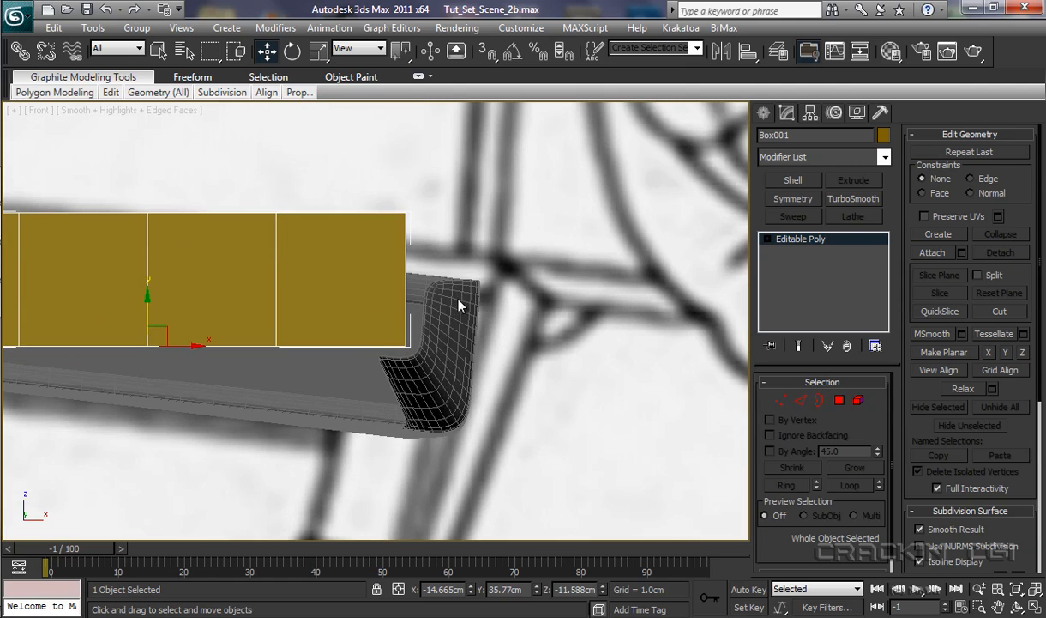
pyautogui.moveTo(459, 307); pyautogui.dragTo(614, 406, button='middle')
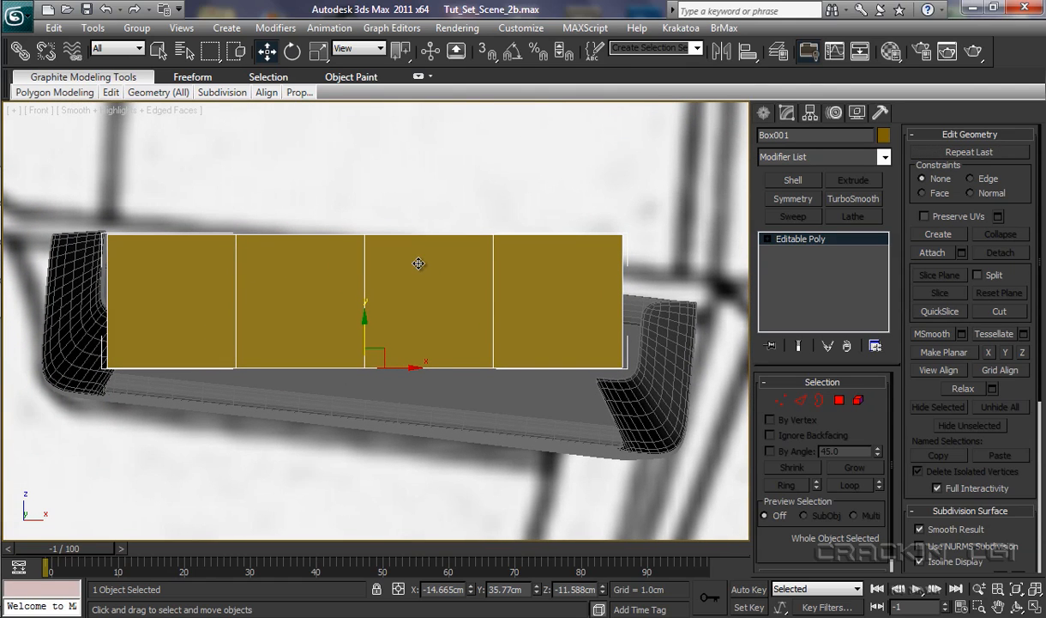
pyautogui.press('e')
pyautogui.moveTo(410, 329); pyautogui.dragTo(369, 372)
pyautogui.press('w')
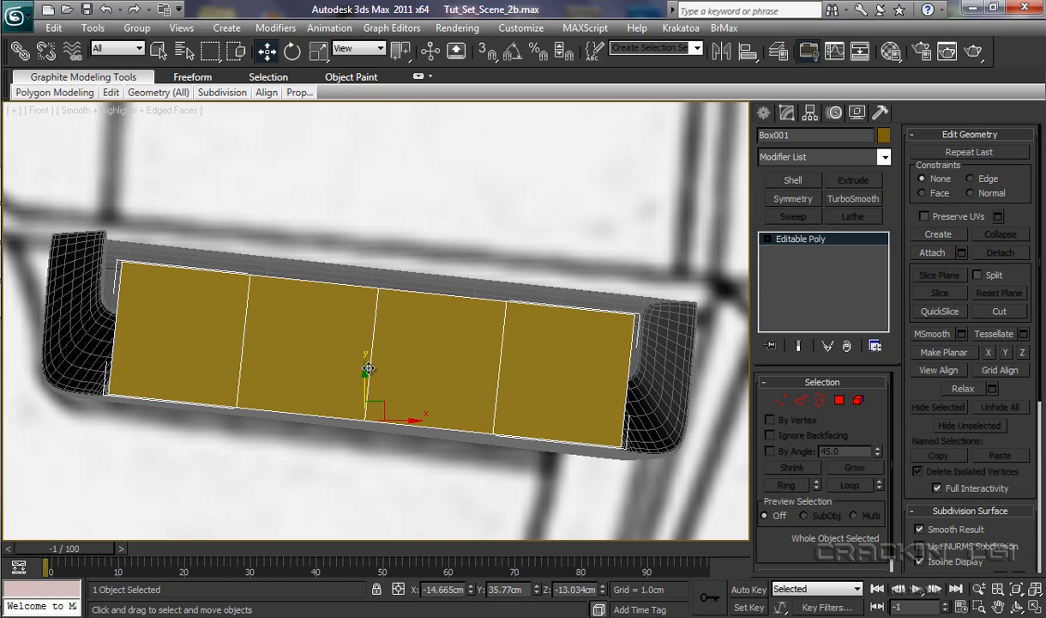
# - Delete the box's front, back and top polygons, keeping only the bottom and the two sides
pyautogui.press('p')
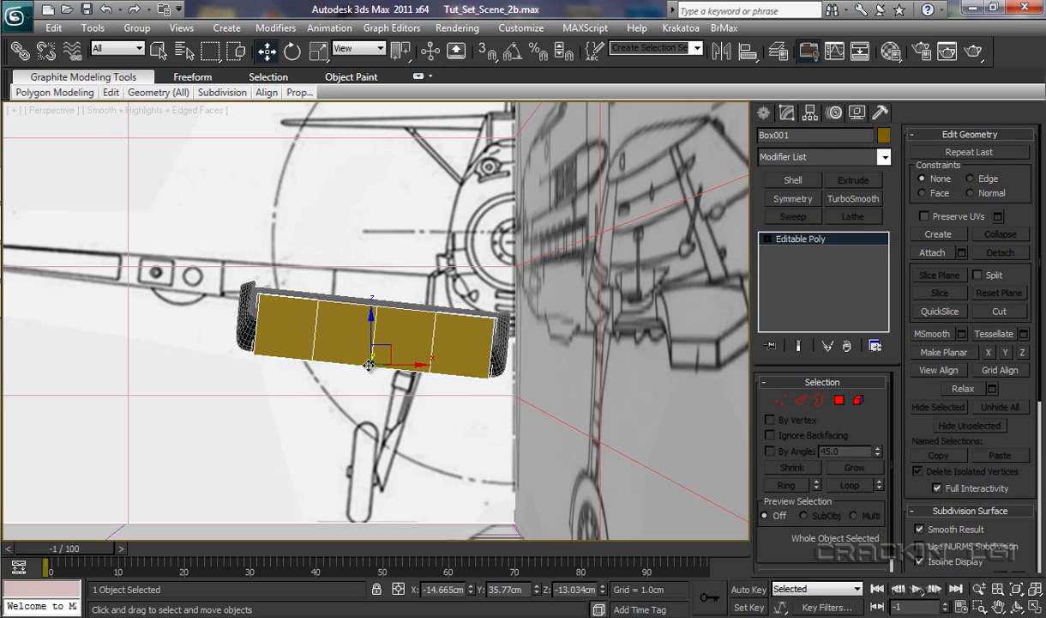
pyautogui.keyDown('alt'); pyautogui.moveTo(366, 367); pyautogui.dragTo(646, 371, button='middle'); pyautogui.keyUp('alt')
pyautogui.click(769, 240)
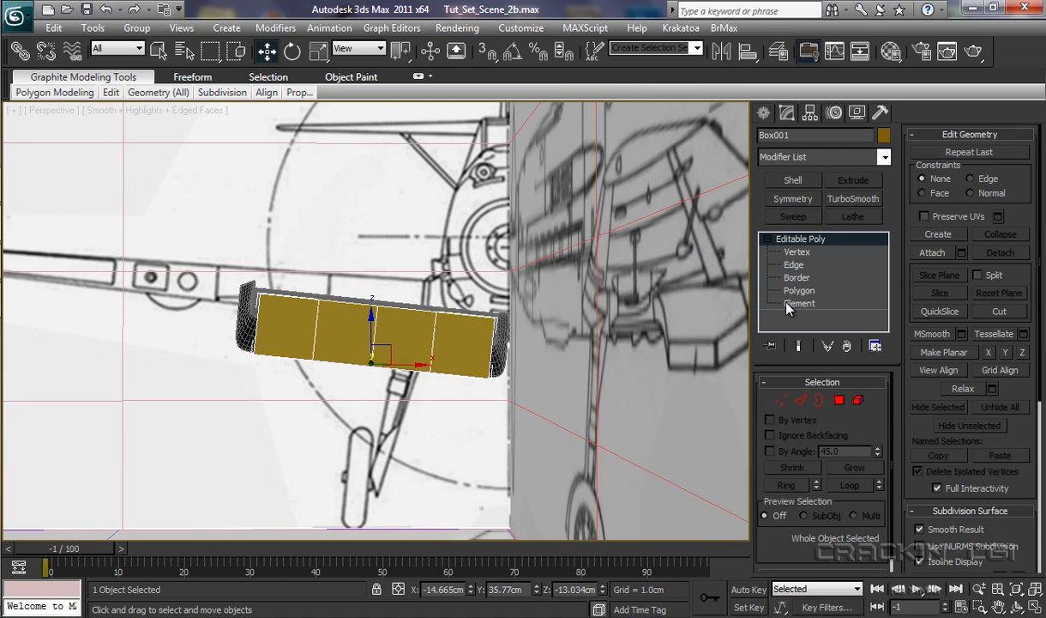
pyautogui.click(798, 291)
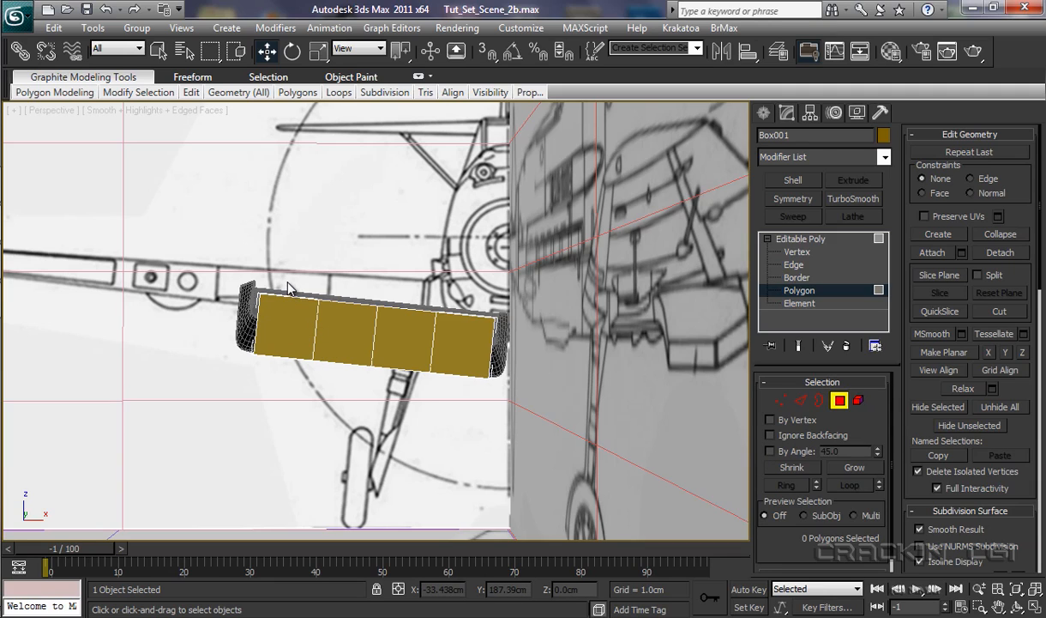
pyautogui.moveTo(289, 288); pyautogui.dragTo(467, 352)
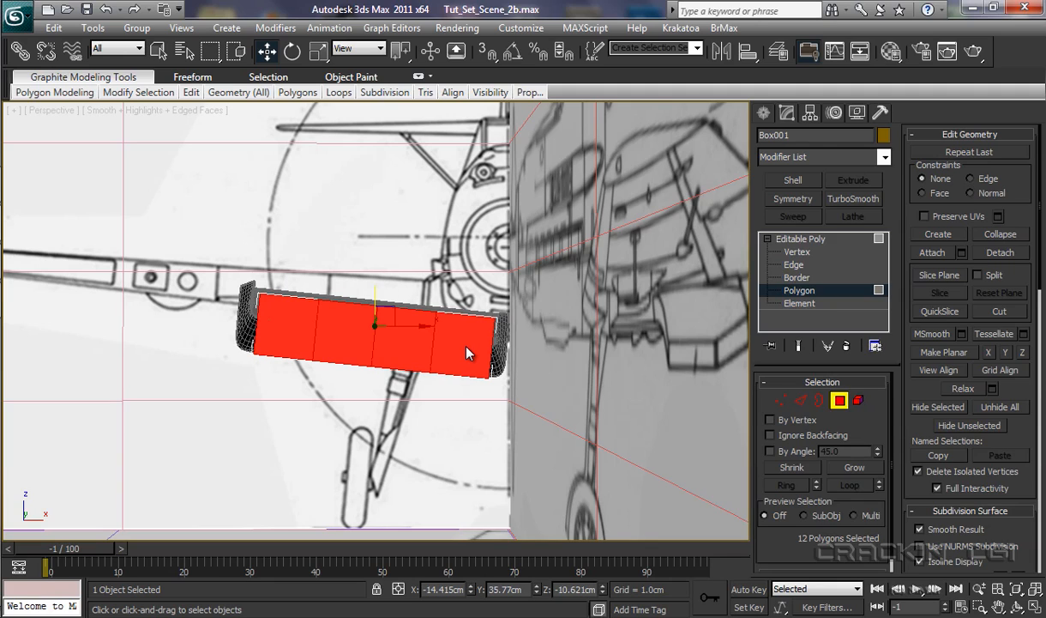
pyautogui.press('Delete')
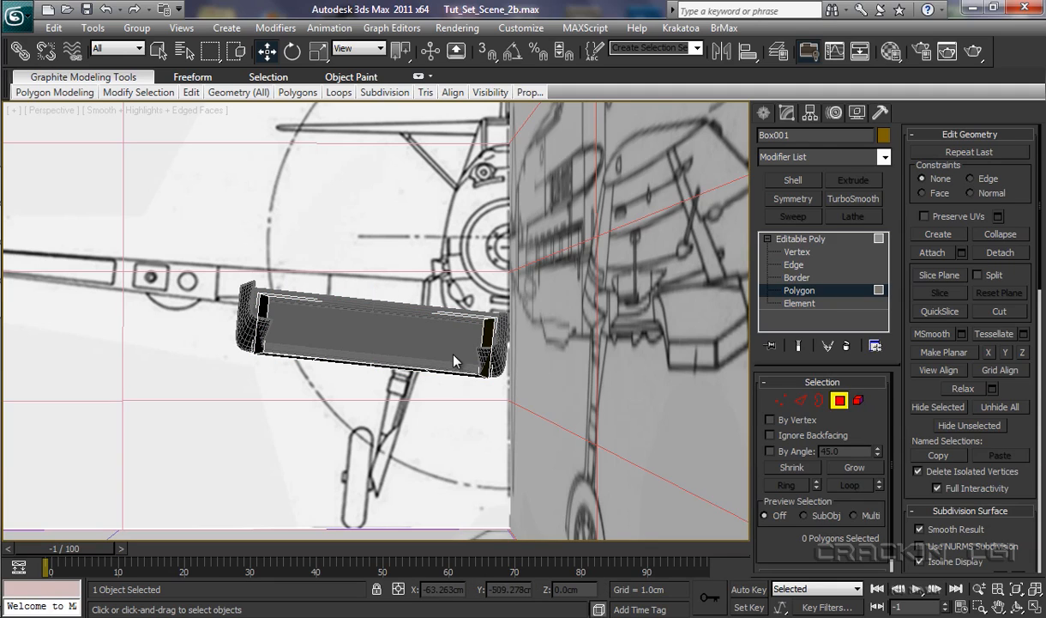
# - Select the vertices at the flap's rear end and scale them inward along X to taper it like the radiator's side arms
pyautogui.keyDown('alt'); pyautogui.moveTo(414, 404); pyautogui.dragTo(494, 402, button='middle'); pyautogui.keyUp('alt')
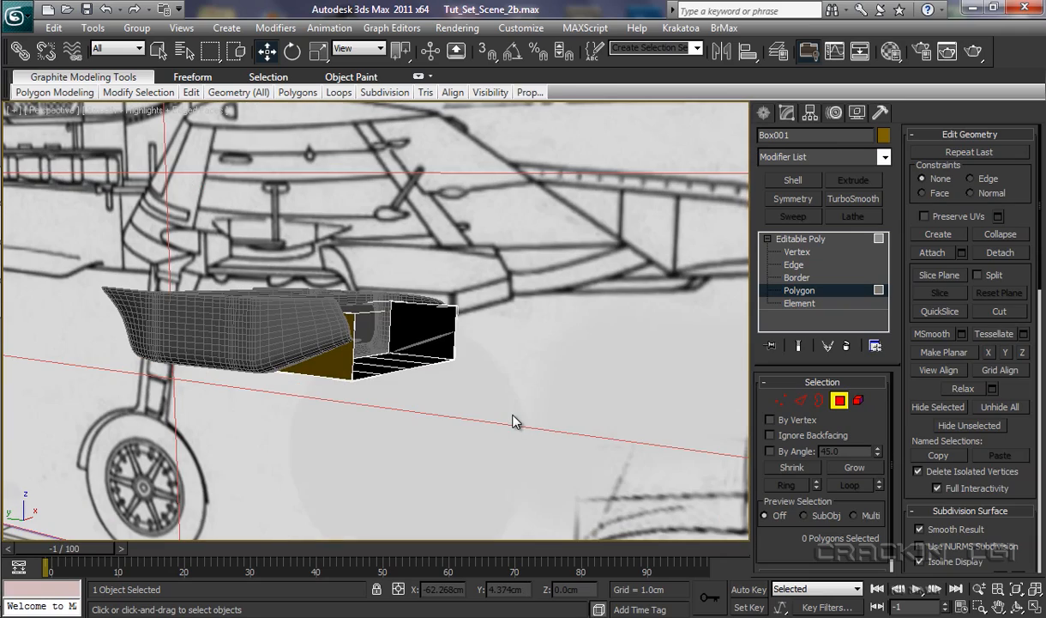
pyautogui.click(797, 252)
pyautogui.keyDown('alt'); pyautogui.moveTo(431, 361); pyautogui.dragTo(517, 428, button='middle'); pyautogui.keyUp('alt')
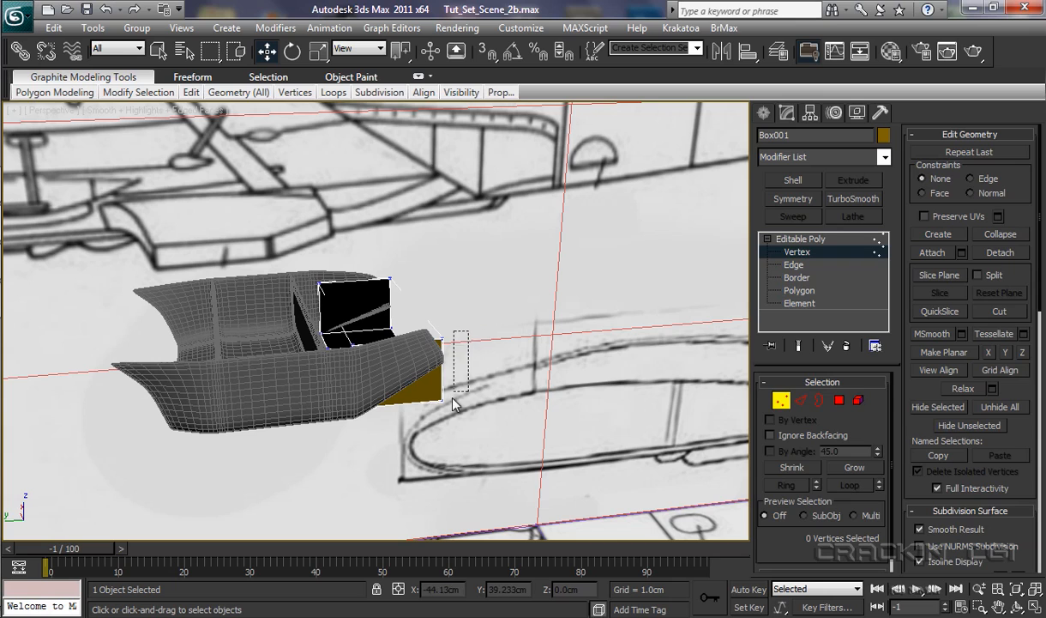
pyautogui.moveTo(453, 398); pyautogui.dragTo(485, 418)
pyautogui.keyDown('alt'); pyautogui.moveTo(484, 418); pyautogui.dragTo(464, 421, button='middle'); pyautogui.keyUp('alt')
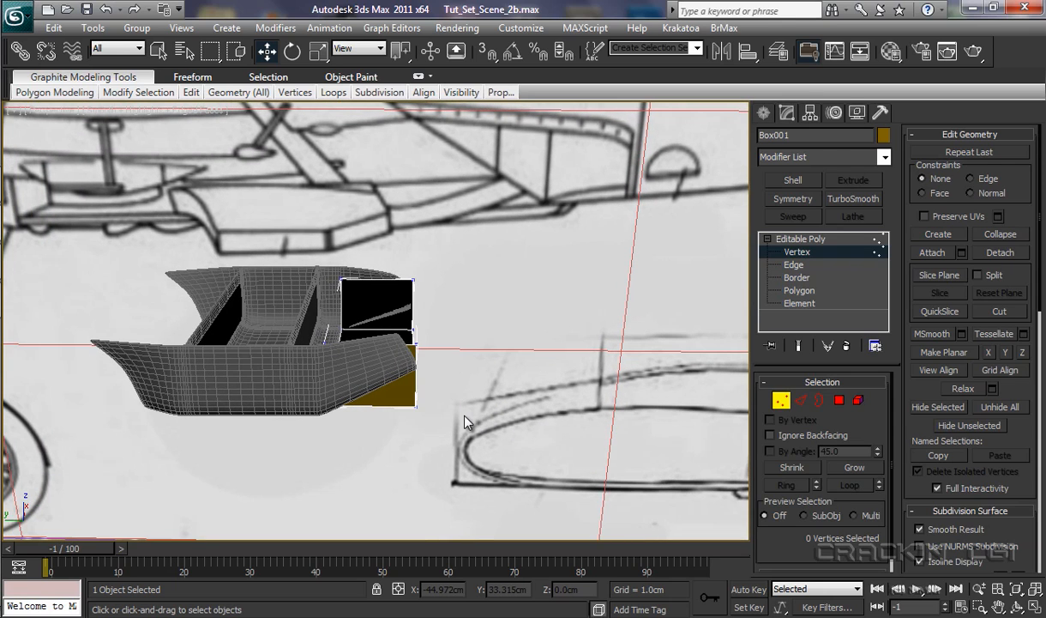
pyautogui.moveTo(389, 252); pyautogui.dragTo(410, 429)
pyautogui.keyDown('alt'); pyautogui.moveTo(482, 389); pyautogui.dragTo(408, 397, button='middle'); pyautogui.keyUp('alt')
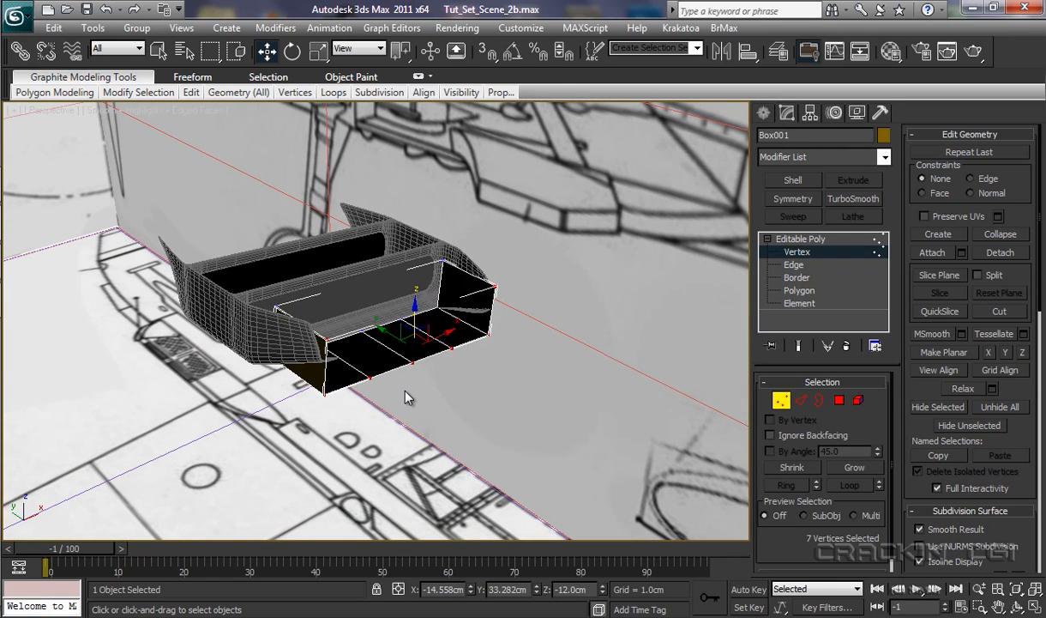
pyautogui.press('r')
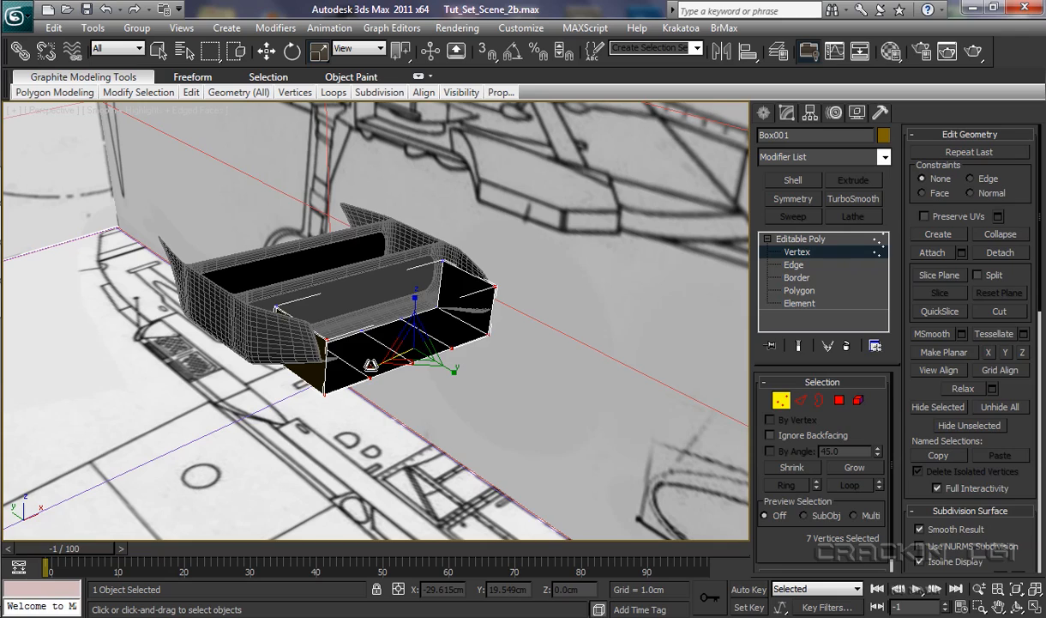
pyautogui.moveTo(371, 364); pyautogui.dragTo(378, 368)
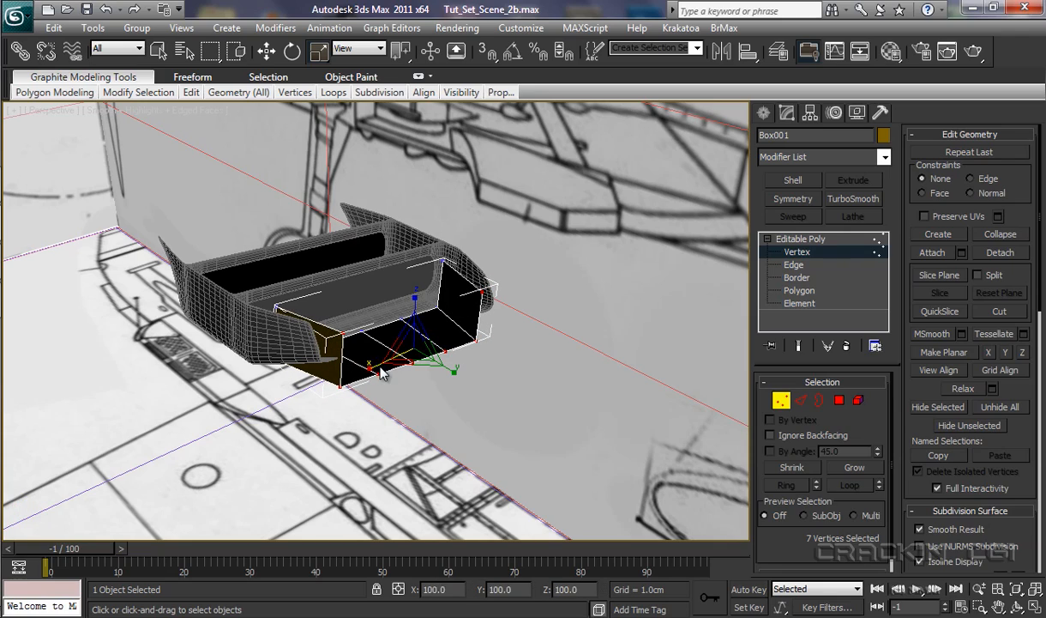
# - Shift the whole flap about 0.07 cm in the negative X direction in the Top view to centre it between the side arms
pyautogui.keyDown('alt'); pyautogui.moveTo(404, 386); pyautogui.dragTo(367, 479, button='middle'); pyautogui.keyUp('alt')
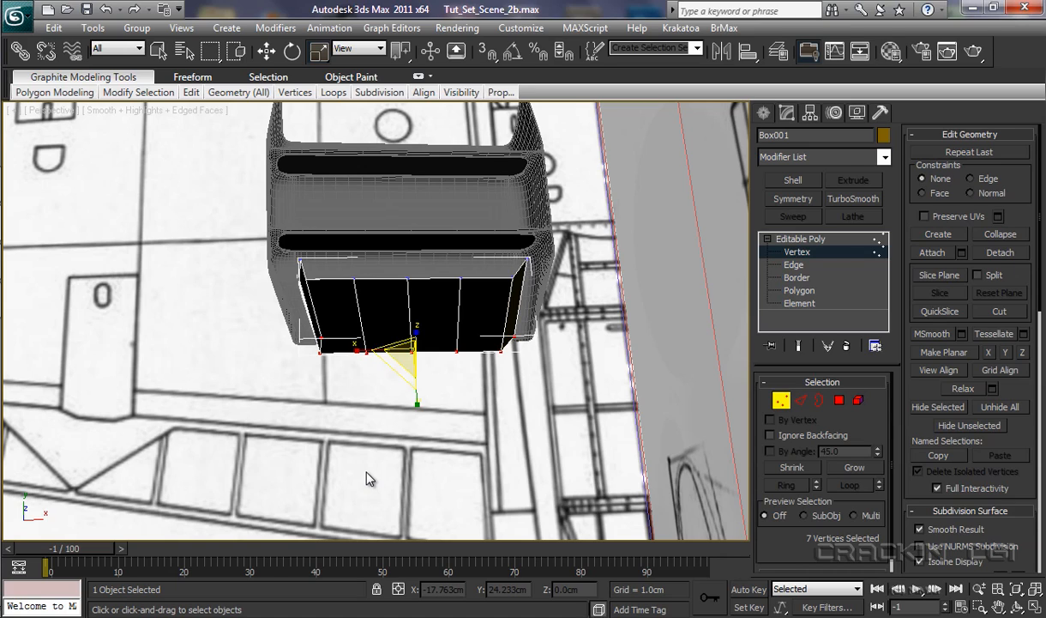
pyautogui.press('t')
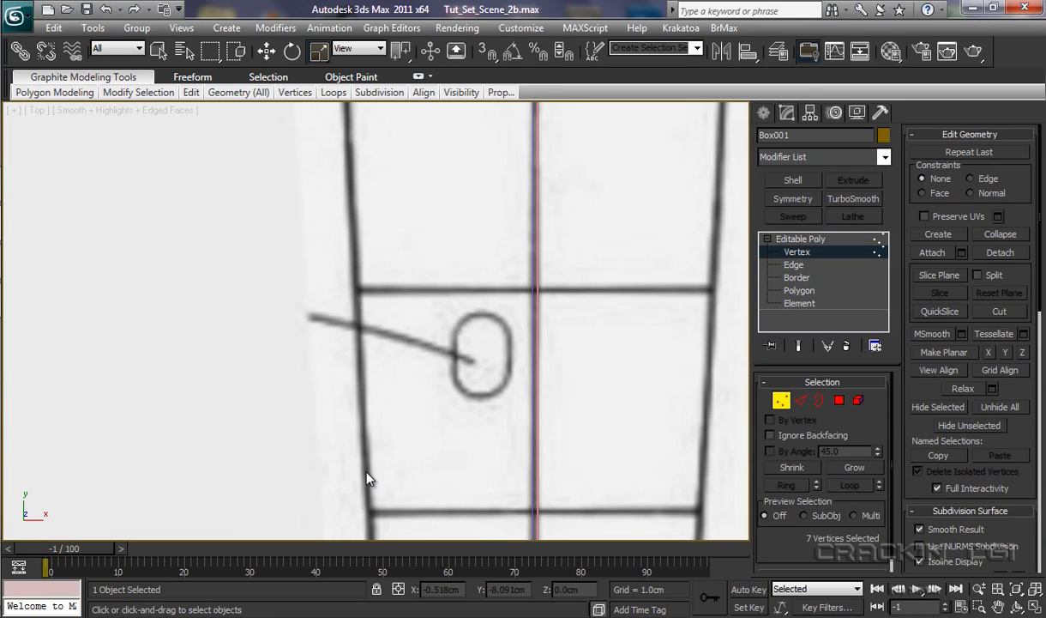
pyautogui.press('z')
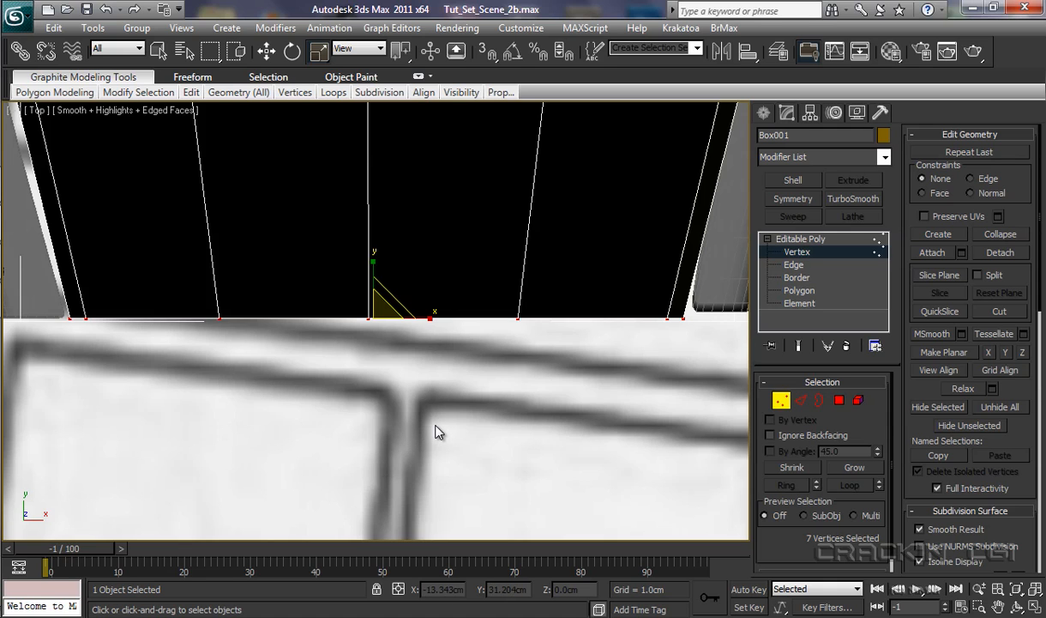
pyautogui.scroll(-5, 429, 434)
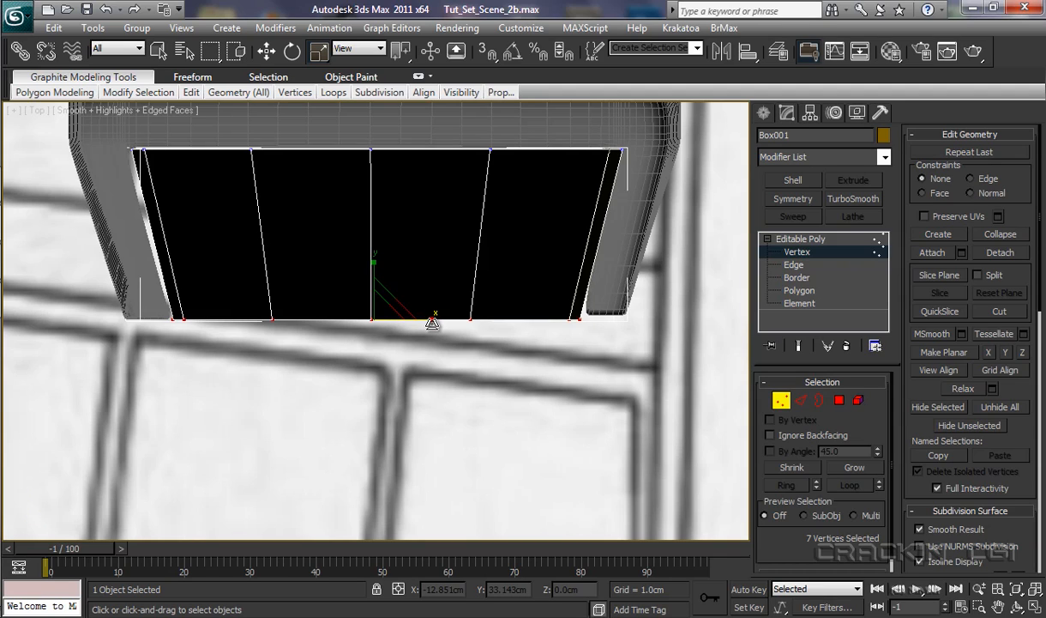
pyautogui.click(421, 360)
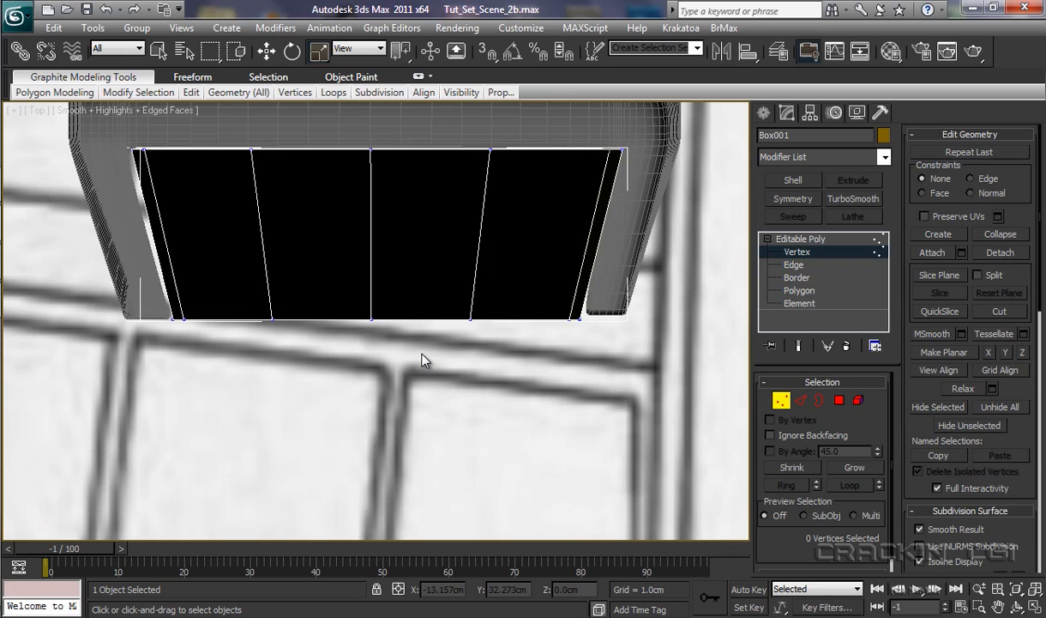
pyautogui.press('w')
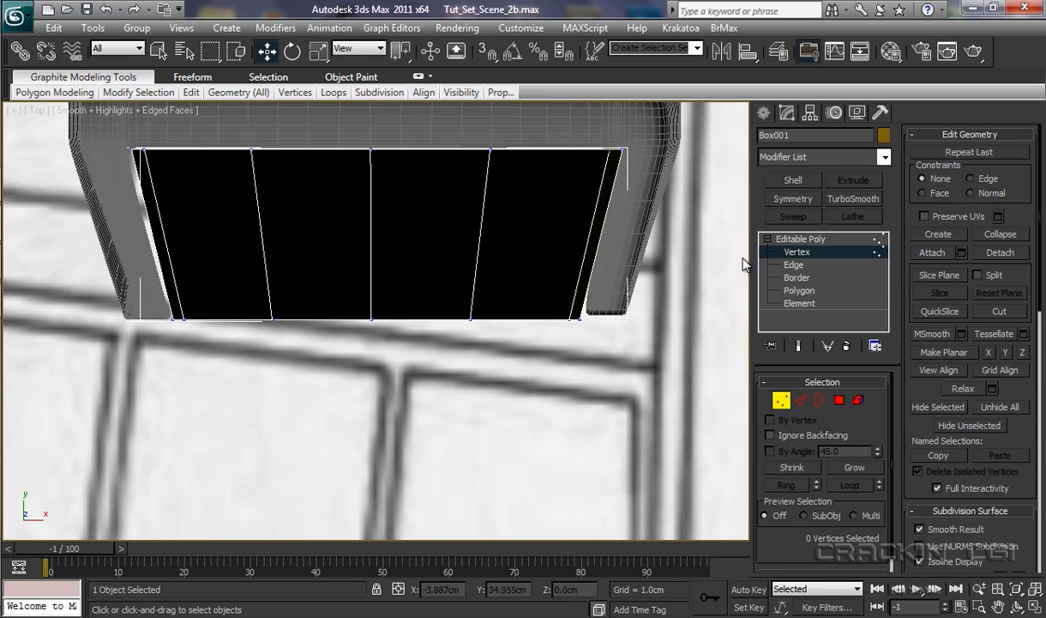
pyautogui.click(806, 237)
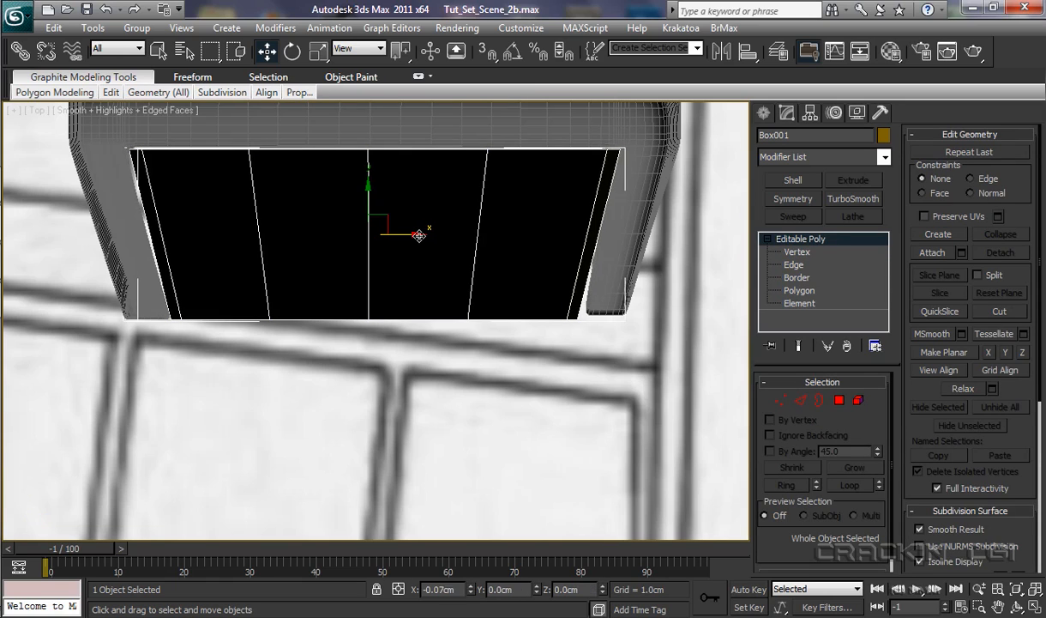
pyautogui.moveTo(421, 235); pyautogui.dragTo(420, 235)
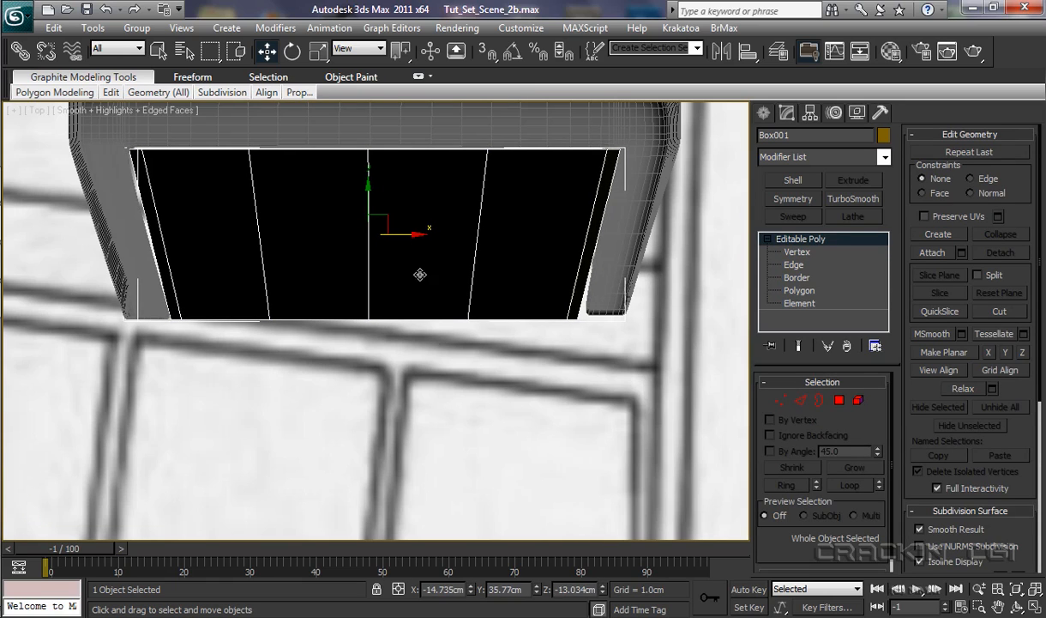
# - Scale the four upper vertices of the flap's sides closer together along Y and lower them about 1.4 cm
pyautogui.press('p')
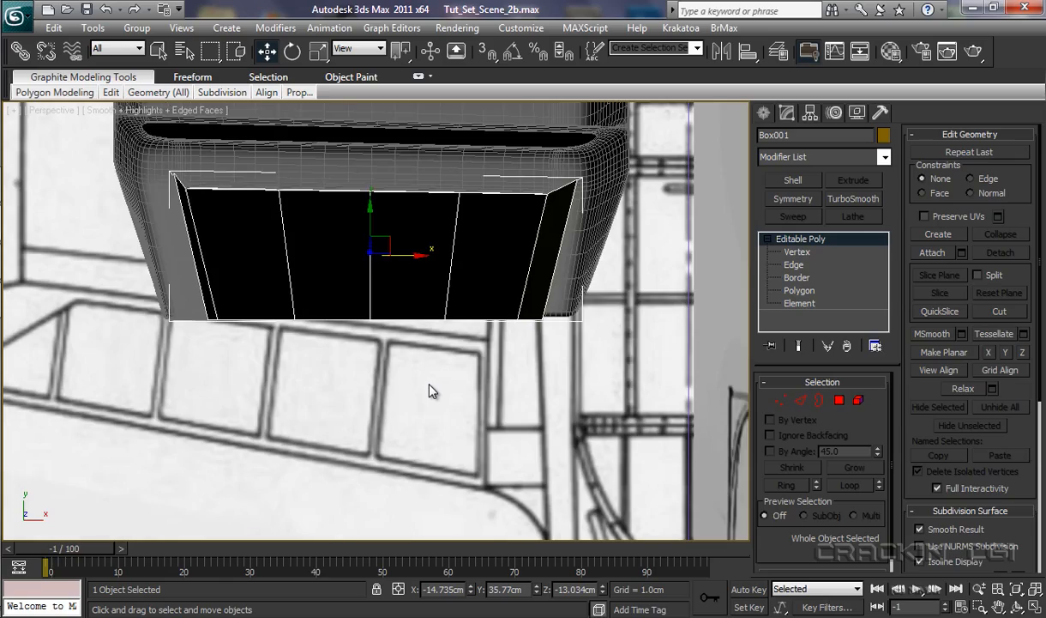
pyautogui.keyDown('alt'); pyautogui.moveTo(430, 383); pyautogui.dragTo(513, 276, button='middle'); pyautogui.keyUp('alt')
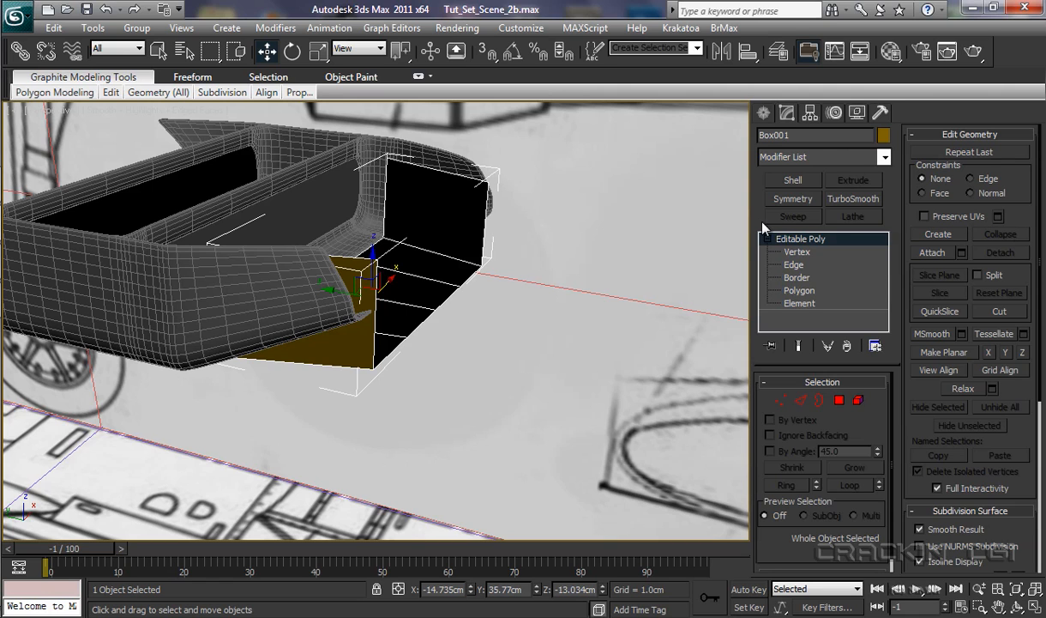
pyautogui.click(792, 253)
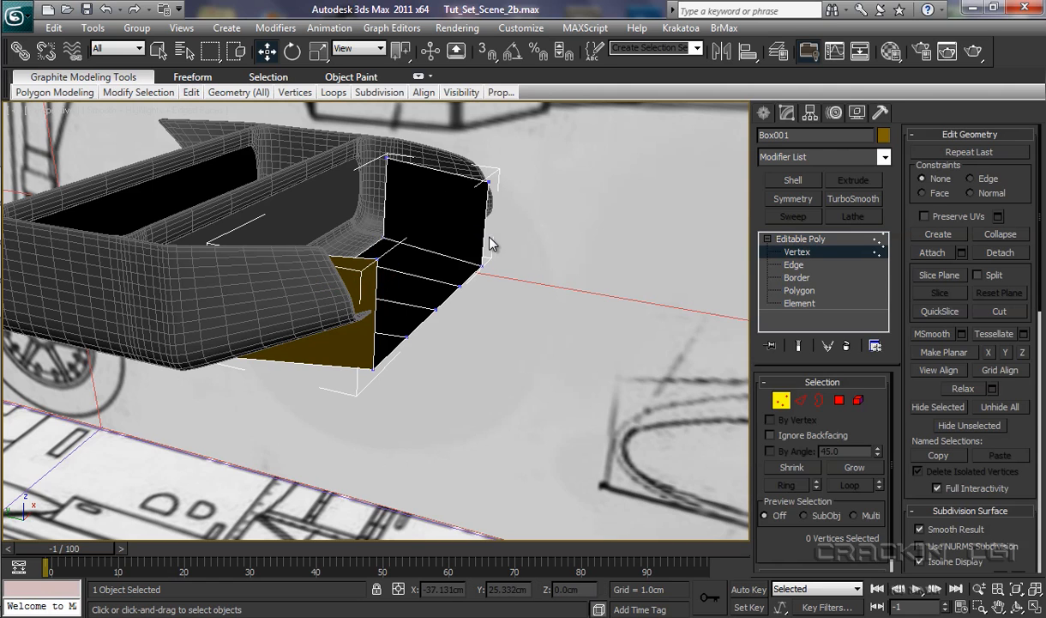
pyautogui.keyDown('alt'); pyautogui.moveTo(502, 258); pyautogui.dragTo(535, 249, button='middle'); pyautogui.keyUp('alt')
pyautogui.moveTo(253, 154); pyautogui.dragTo(463, 240)
pyautogui.keyDown('alt'); pyautogui.moveTo(511, 290); pyautogui.dragTo(482, 330, button='middle'); pyautogui.keyUp('alt')
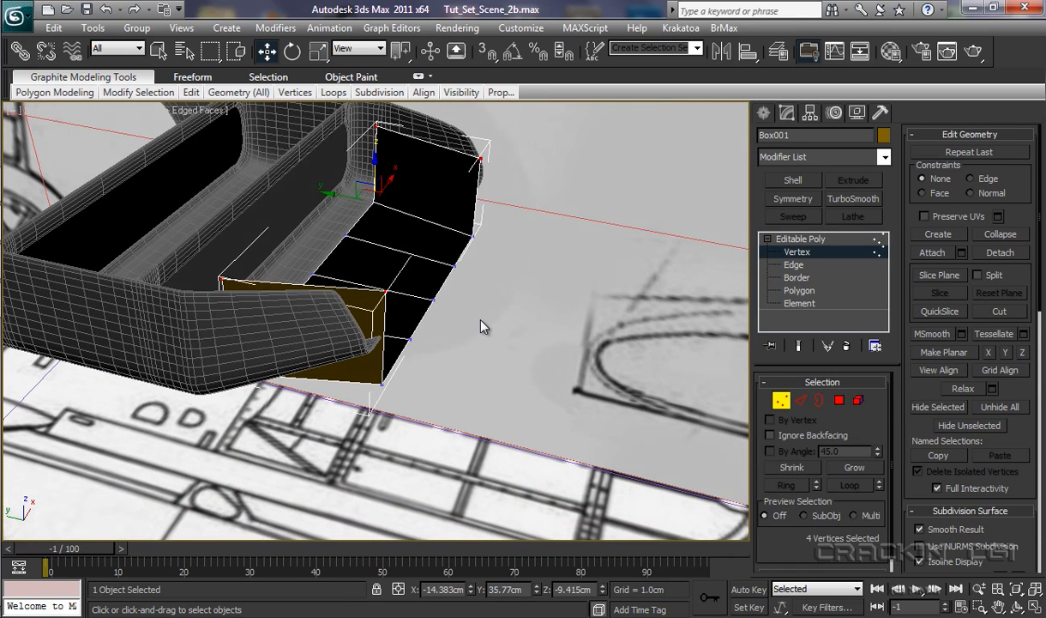
pyautogui.press('r')
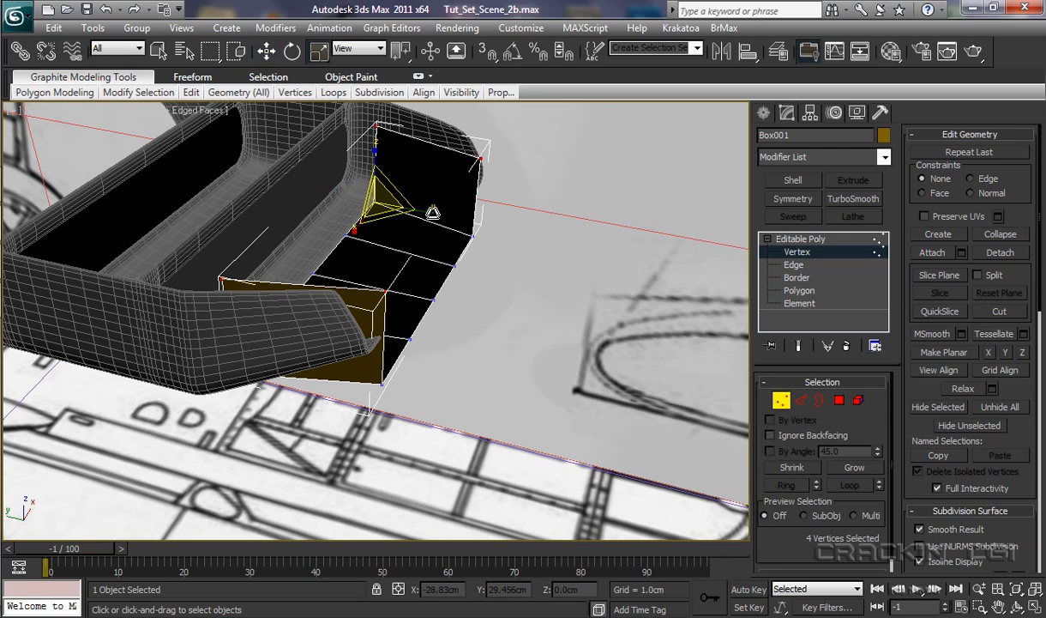
pyautogui.moveTo(434, 212); pyautogui.dragTo(414, 210)
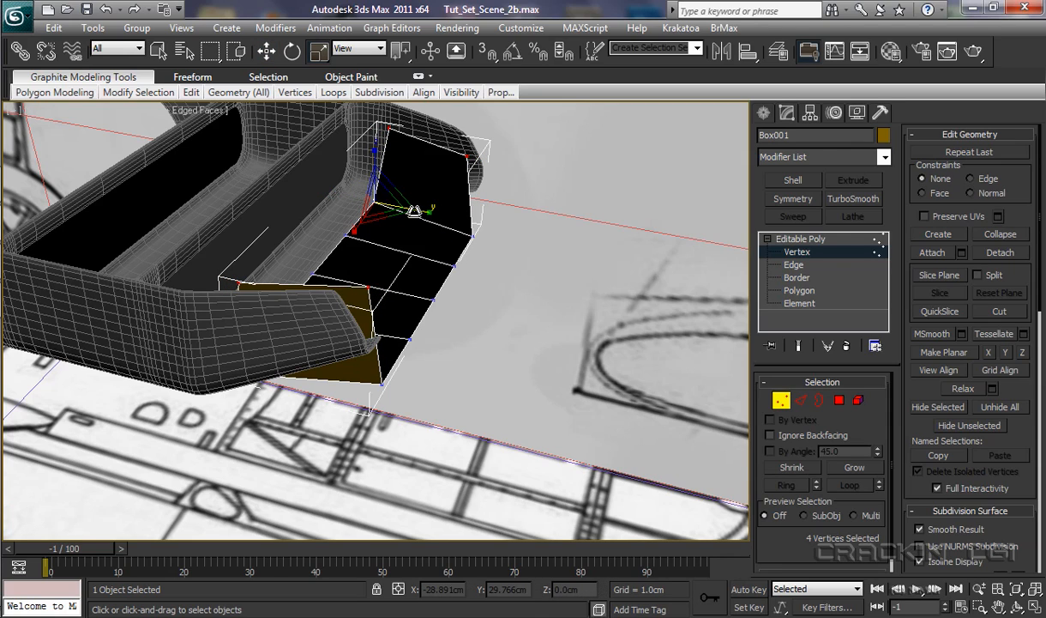
pyautogui.press('w')
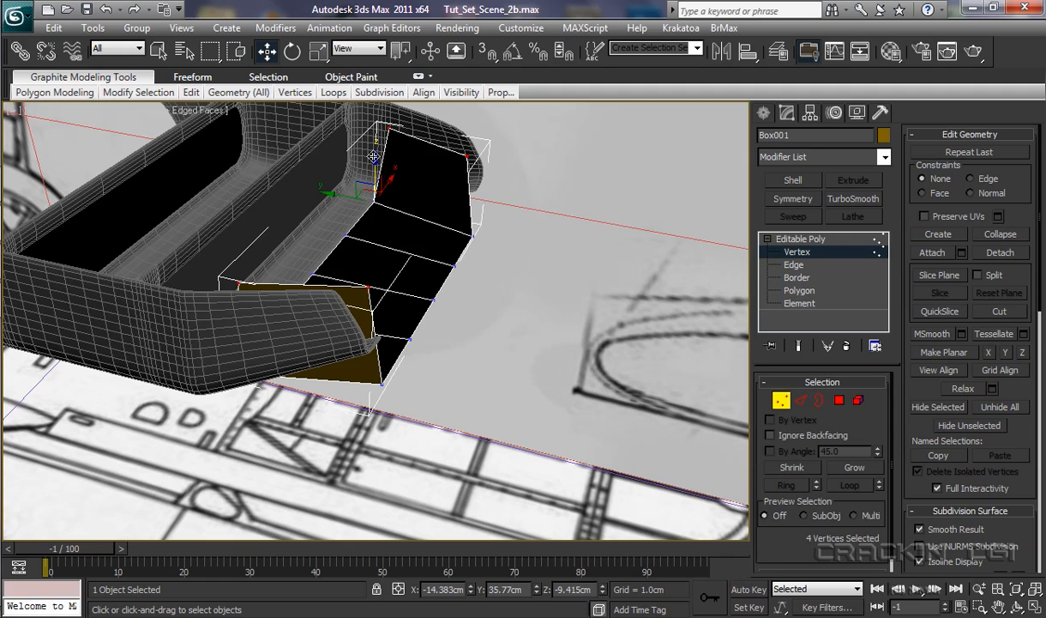
pyautogui.moveTo(374, 157); pyautogui.dragTo(380, 196)
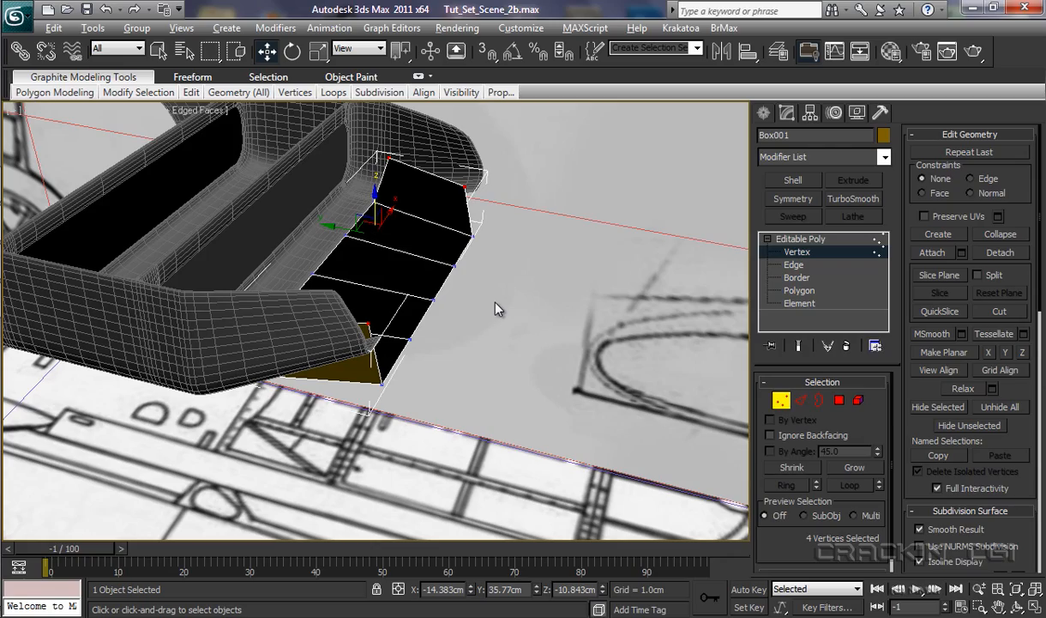
# - Add a Shell modifier with a 0.1 cm outer amount to give the flap thickness
pyautogui.keyDown('alt'); pyautogui.moveTo(497, 307); pyautogui.dragTo(439, 299, button='middle'); pyautogui.keyUp('alt')
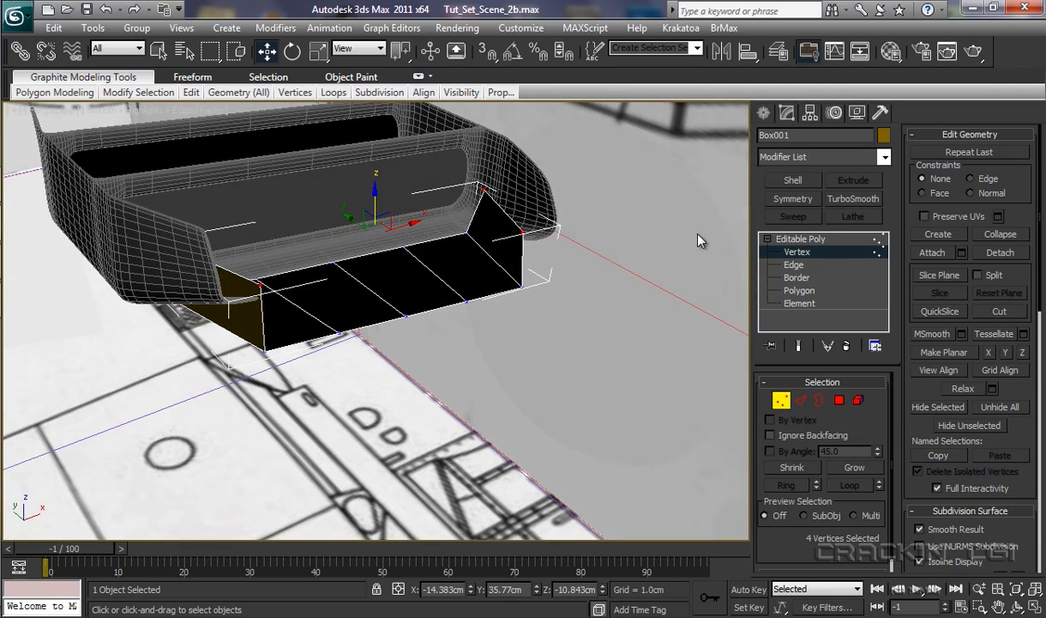
pyautogui.click(781, 181)
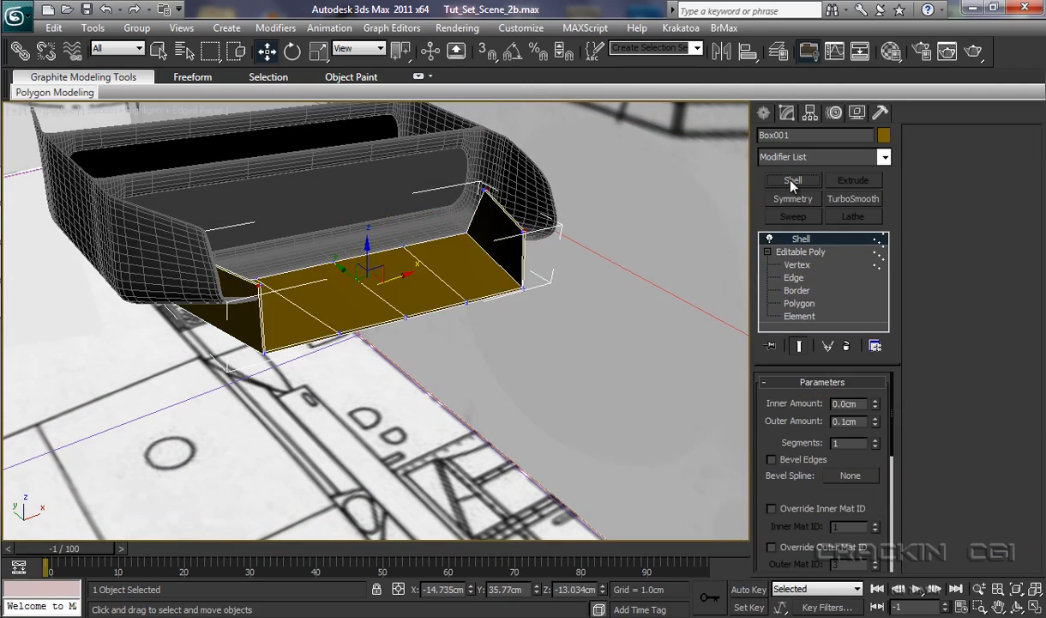
pyautogui.keyDown('alt'); pyautogui.moveTo(493, 374); pyautogui.dragTo(446, 422, button='middle'); pyautogui.keyUp('alt')
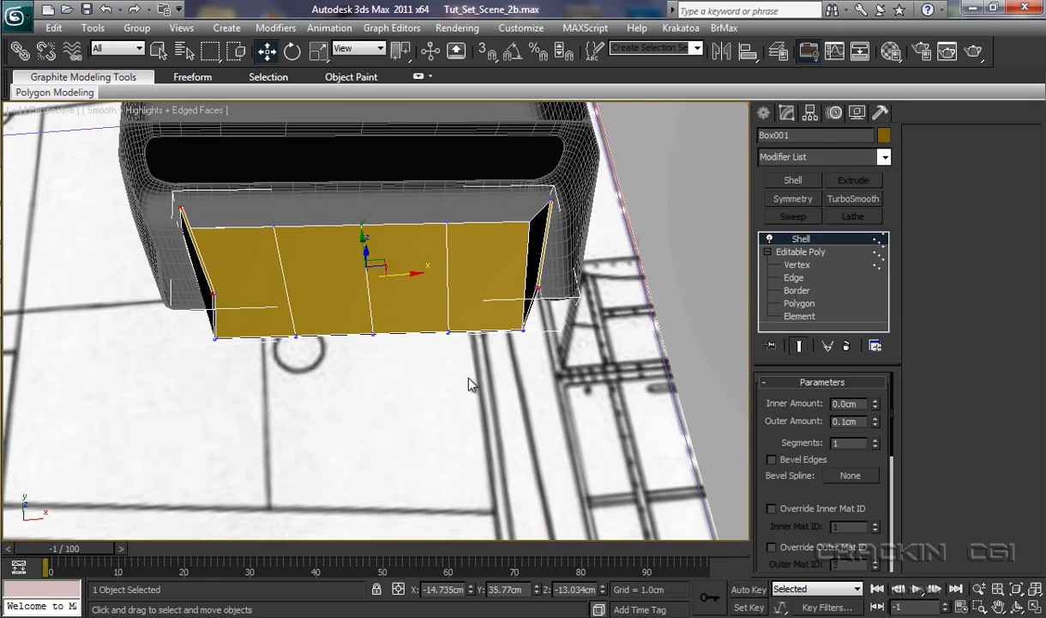
# - Move only the flap's pivot about 2.4 cm along Y to the edge where the flap meets the radiator housing
pyautogui.click(809, 115)
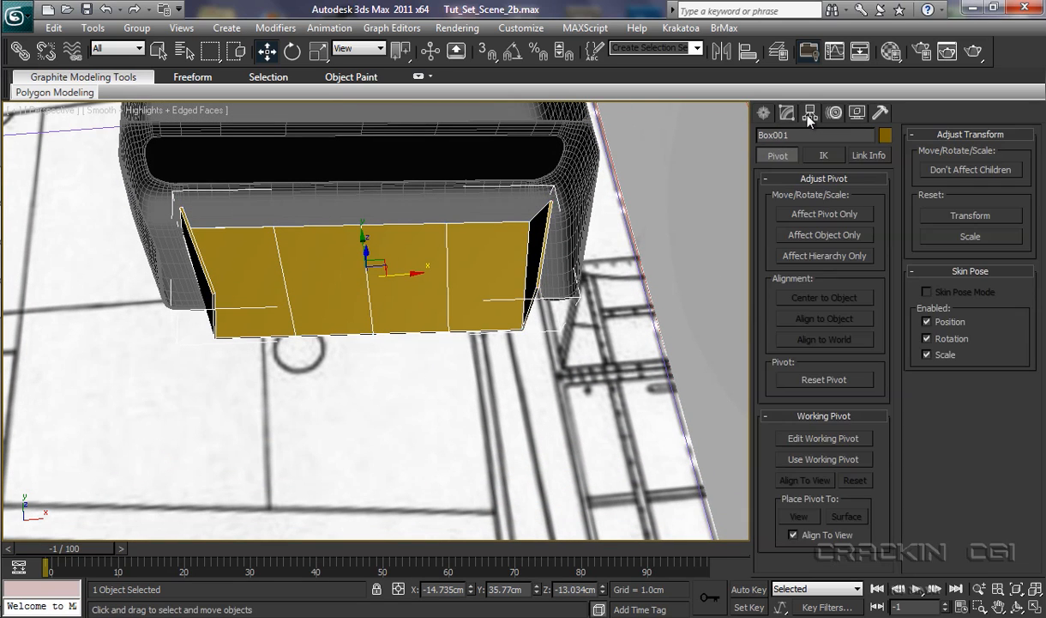
pyautogui.click(821, 214)
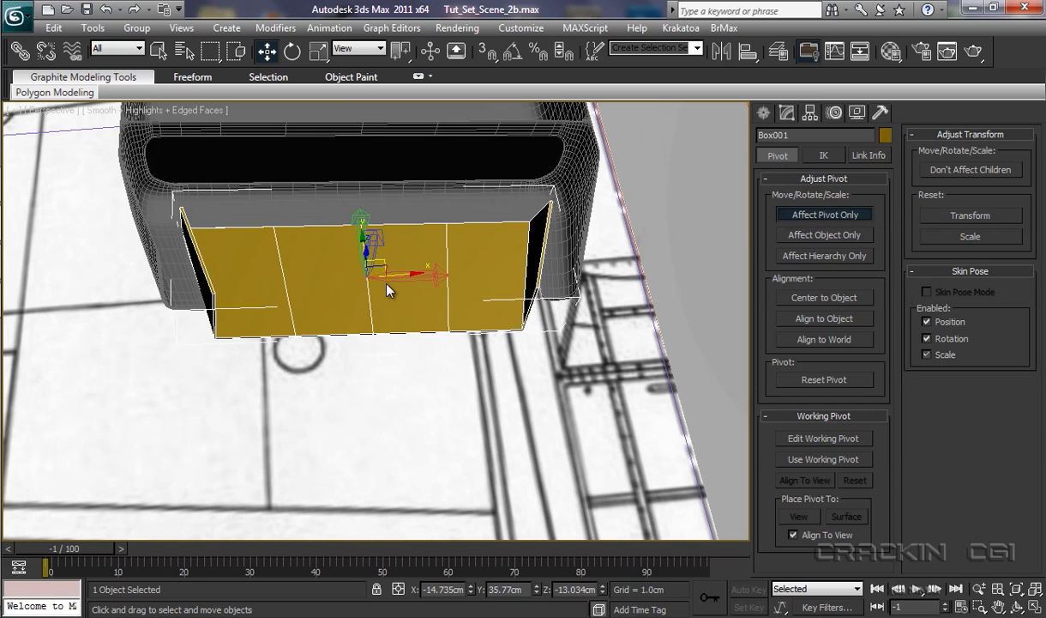
pyautogui.keyDown('alt'); pyautogui.moveTo(420, 389); pyautogui.dragTo(397, 393, button='middle'); pyautogui.keyUp('alt')
pyautogui.moveTo(365, 226); pyautogui.dragTo(370, 168)
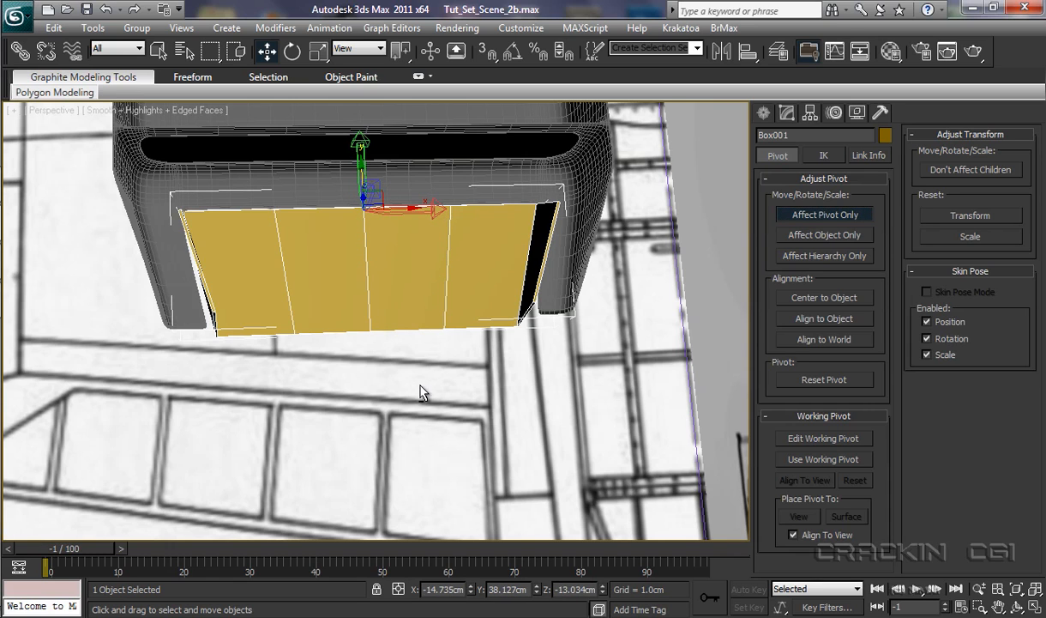
pyautogui.keyDown('alt'); pyautogui.moveTo(421, 390); pyautogui.dragTo(548, 320, button='middle'); pyautogui.keyUp('alt')
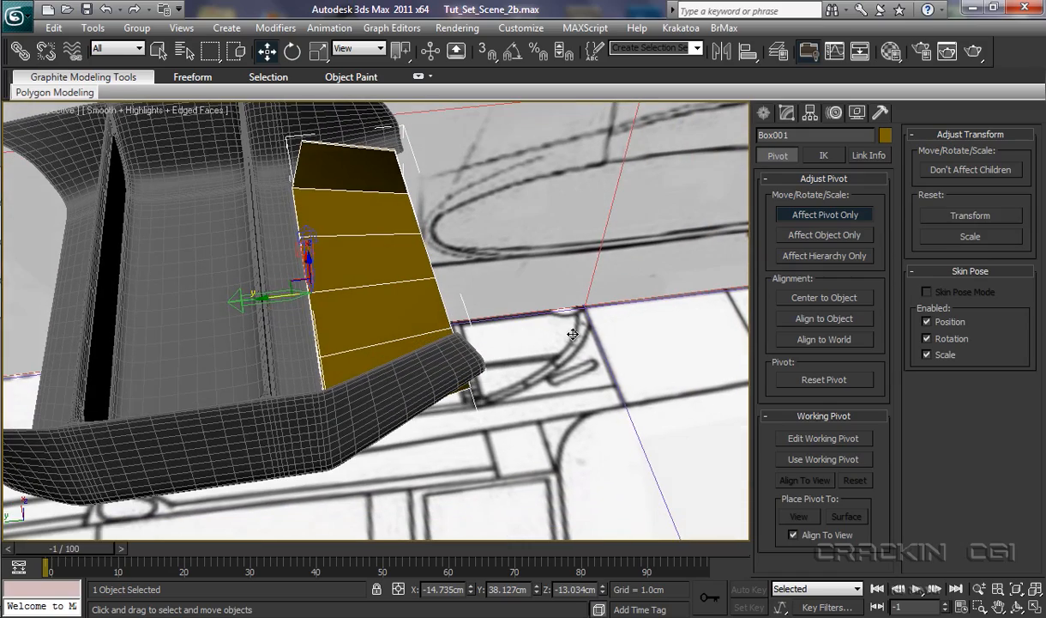
pyautogui.moveTo(266, 297); pyautogui.dragTo(264, 299)
# - Rotate only the flap's pivot by about 0.5 degrees in the Front view to align it with the housing's slanted edge
pyautogui.keyDown('alt'); pyautogui.moveTo(525, 416); pyautogui.dragTo(451, 372, button='middle'); pyautogui.keyUp('alt')
pyautogui.press('e')
pyautogui.press('f')
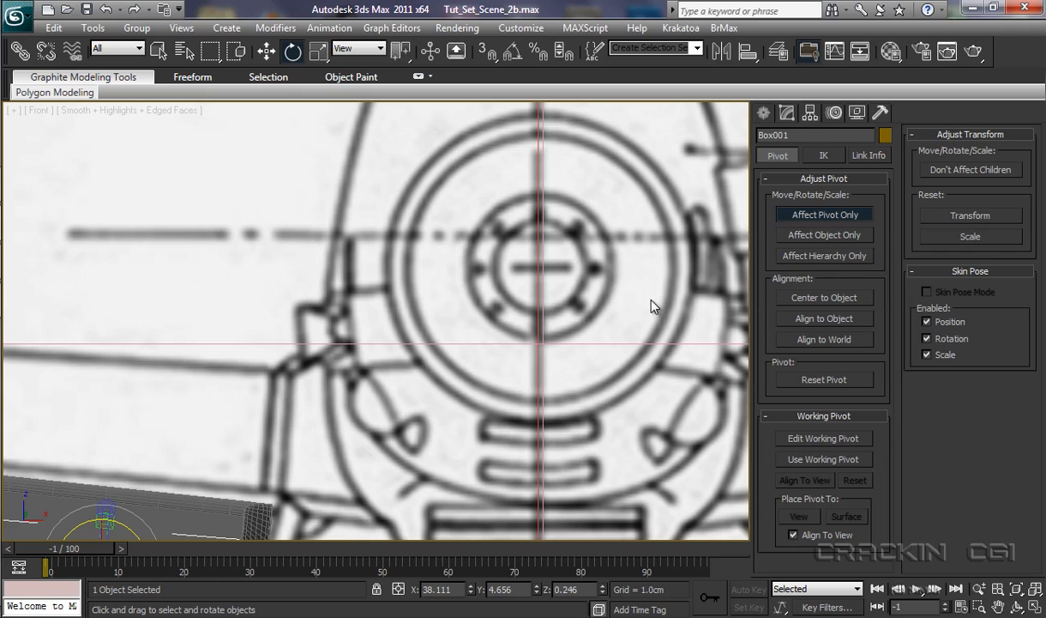
pyautogui.hotkey('shift', 'z')
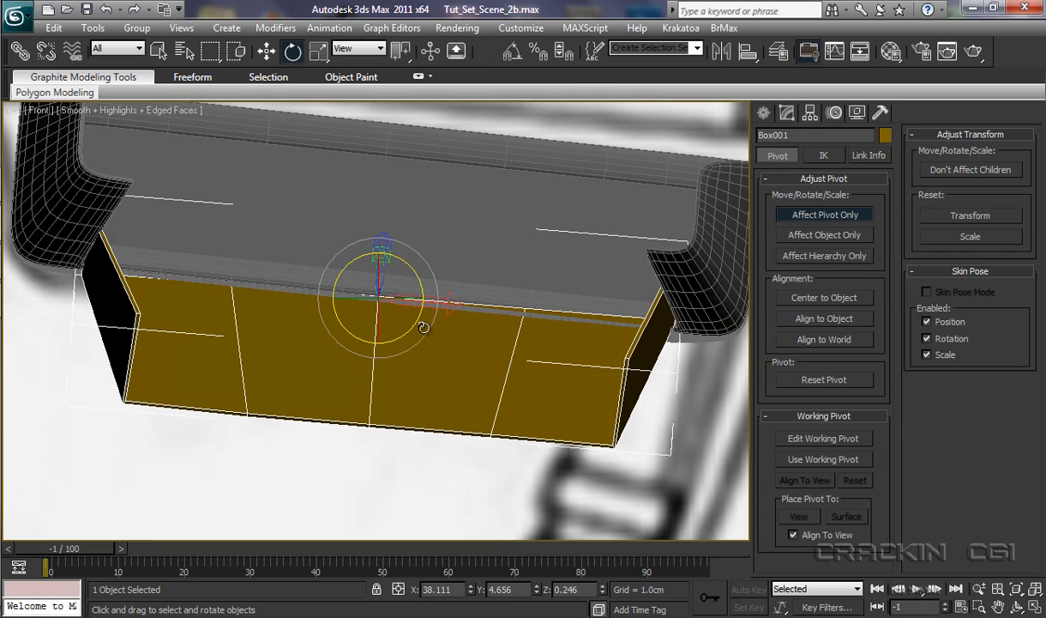
pyautogui.moveTo(428, 260); pyautogui.dragTo(432, 257)
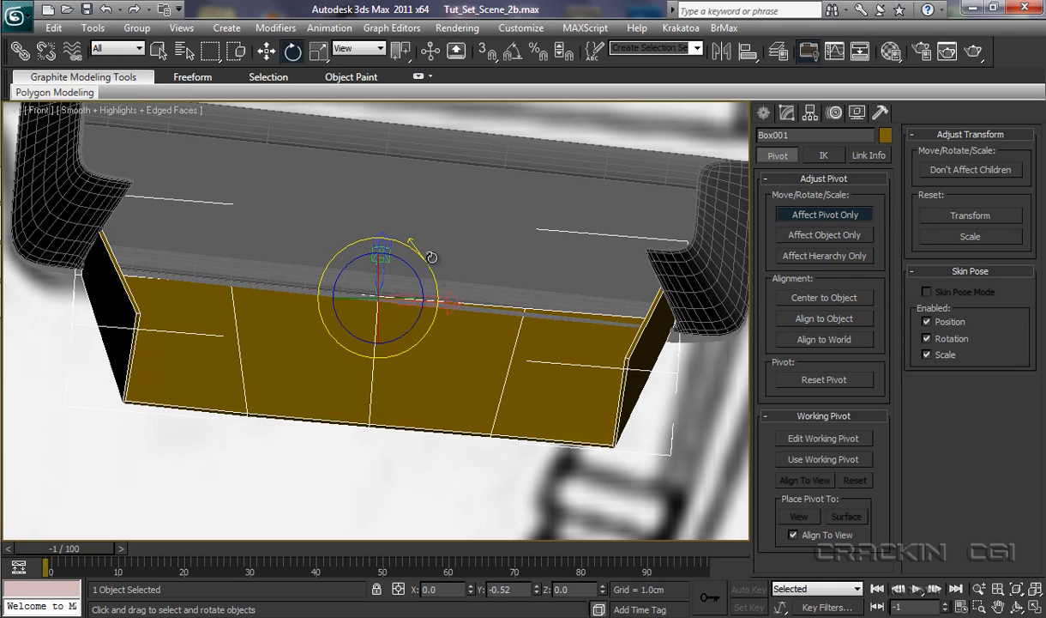
pyautogui.moveTo(431, 257); pyautogui.dragTo(432, 263)
pyautogui.press('p')
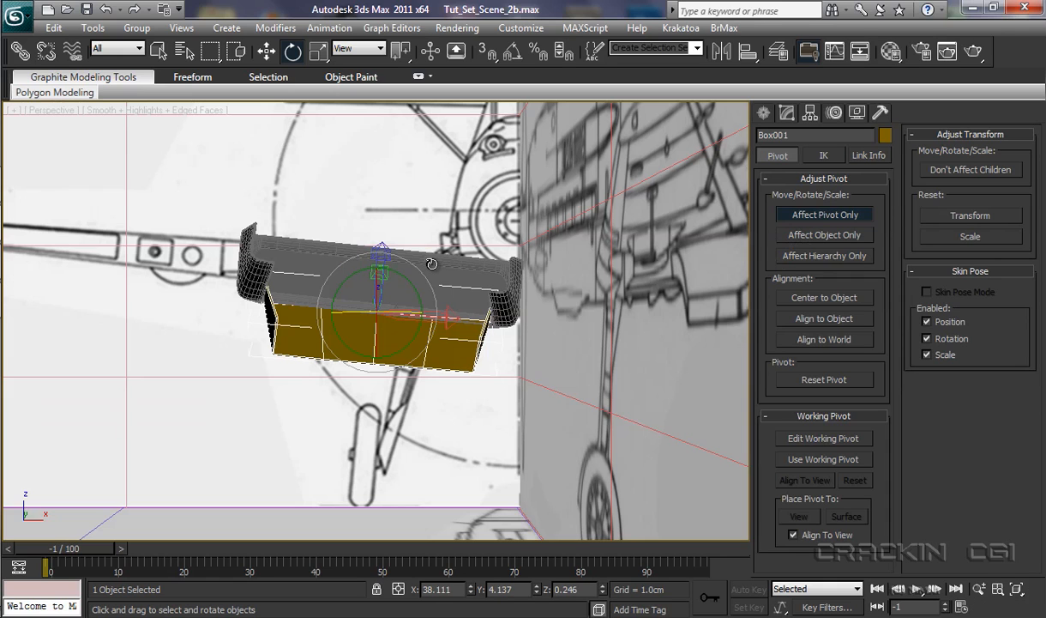
# - Stop editing the pivot and rotate the flap about its hinge edge to an X rotation of about 22 degrees
pyautogui.keyDown('alt'); pyautogui.moveTo(391, 296); pyautogui.dragTo(485, 342, button='middle'); pyautogui.keyUp('alt')
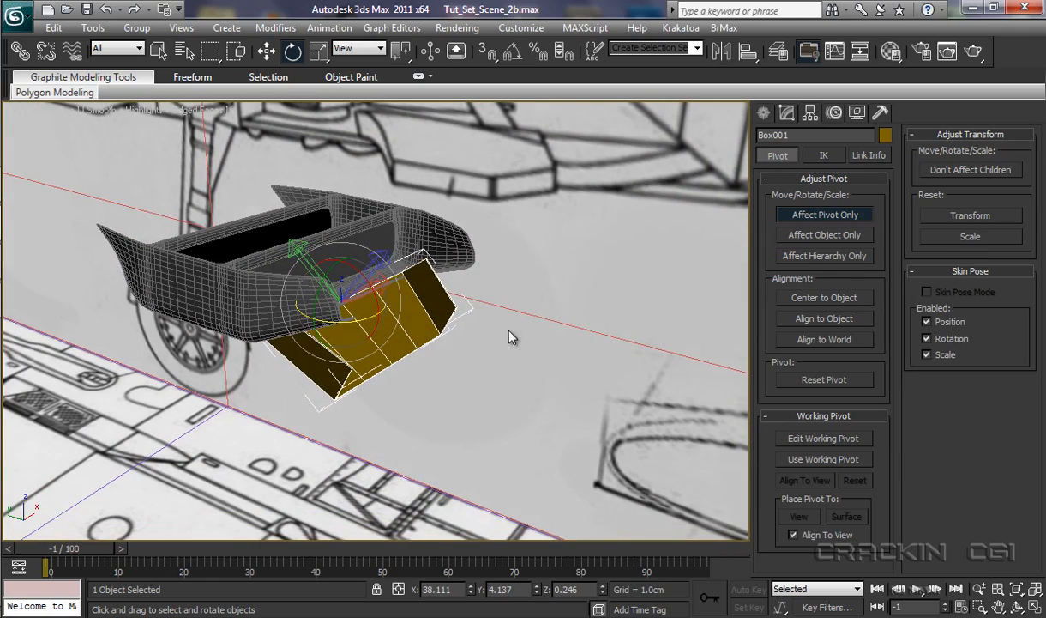
pyautogui.click(779, 212)
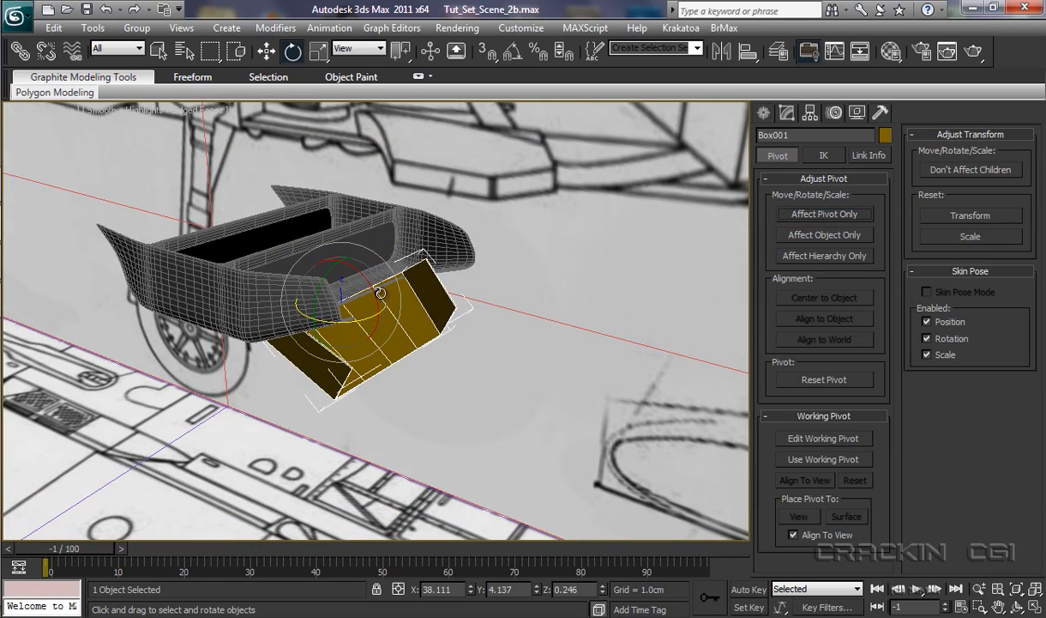
pyautogui.moveTo(380, 293); pyautogui.dragTo(377, 254)
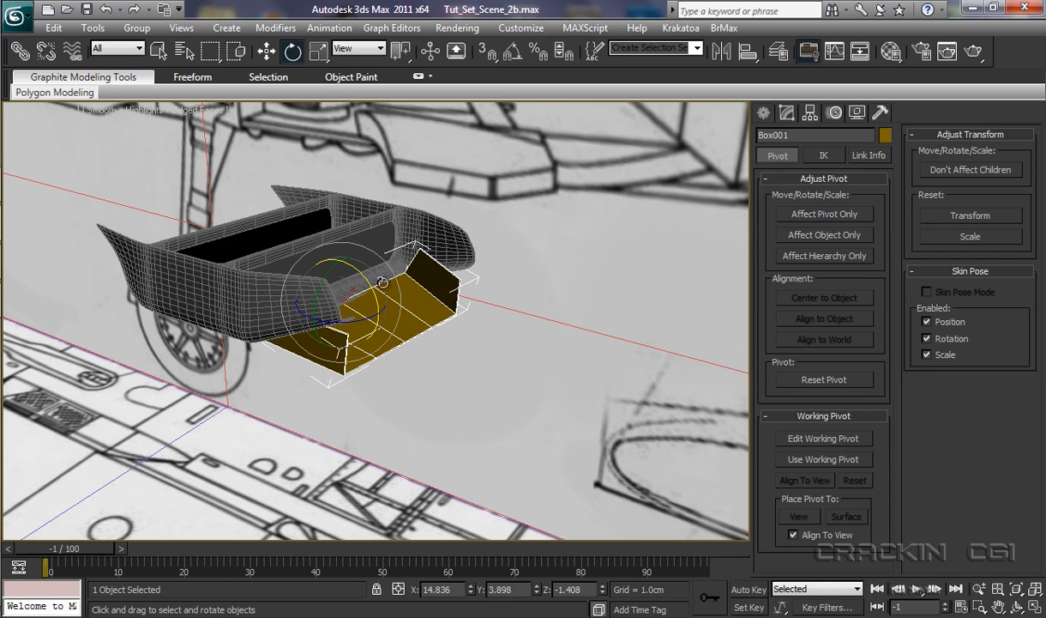
pyautogui.moveTo(368, 280)
pyautogui.mouseDown()
pyautogui.moveTo(377, 316)
pyautogui.moveTo(364, 212)
pyautogui.moveTo(387, 282)
pyautogui.mouseUp()
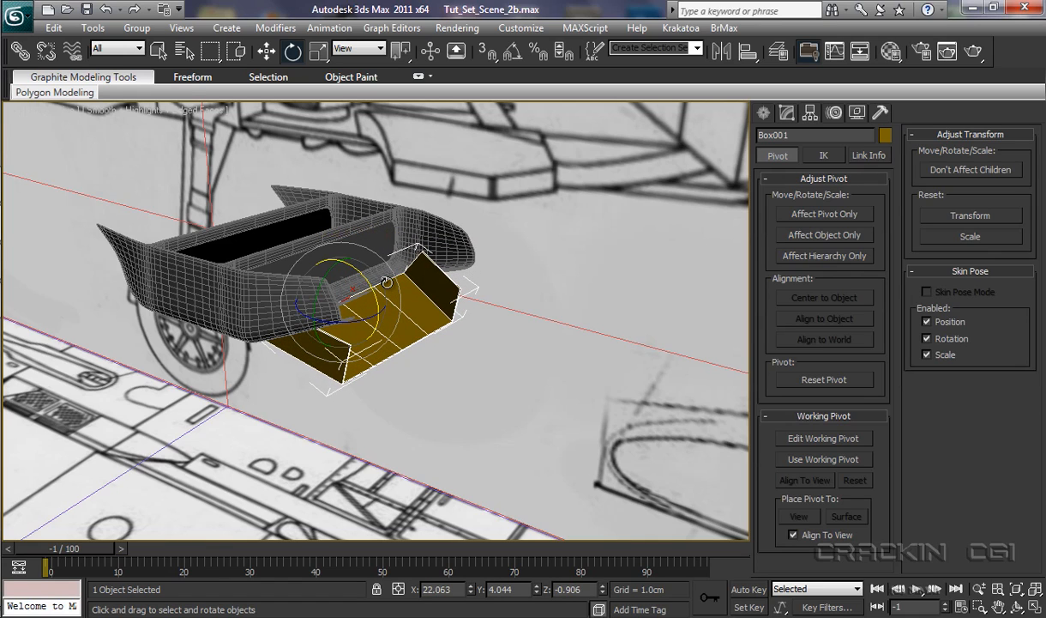
# - Change the flap's object colour to the dark navy custom colour and inspect its fit from the front and side
pyautogui.click(885, 137)
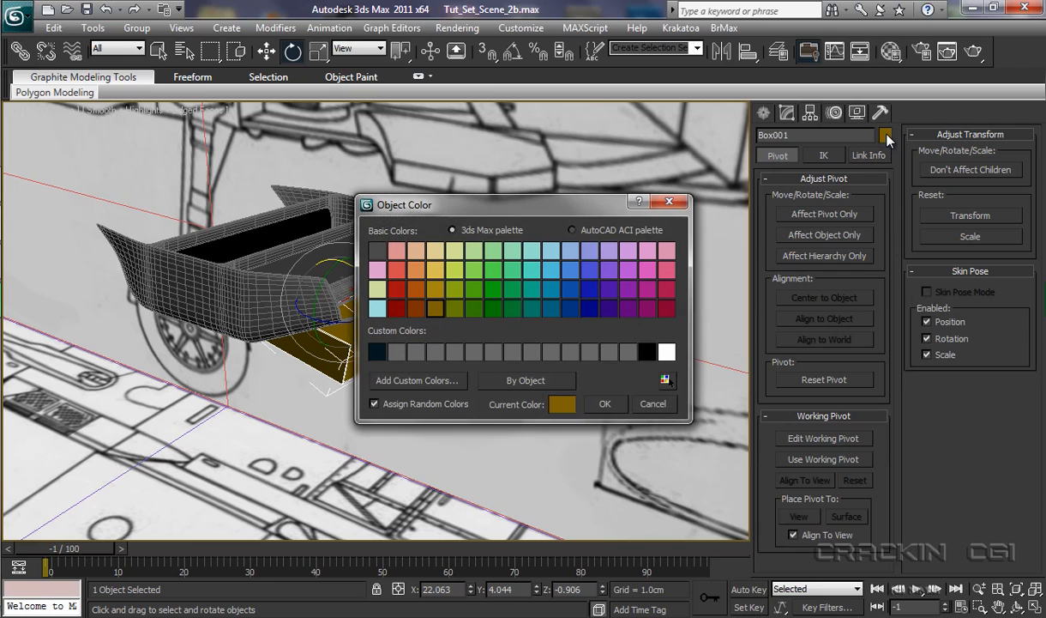
pyautogui.click(377, 352)
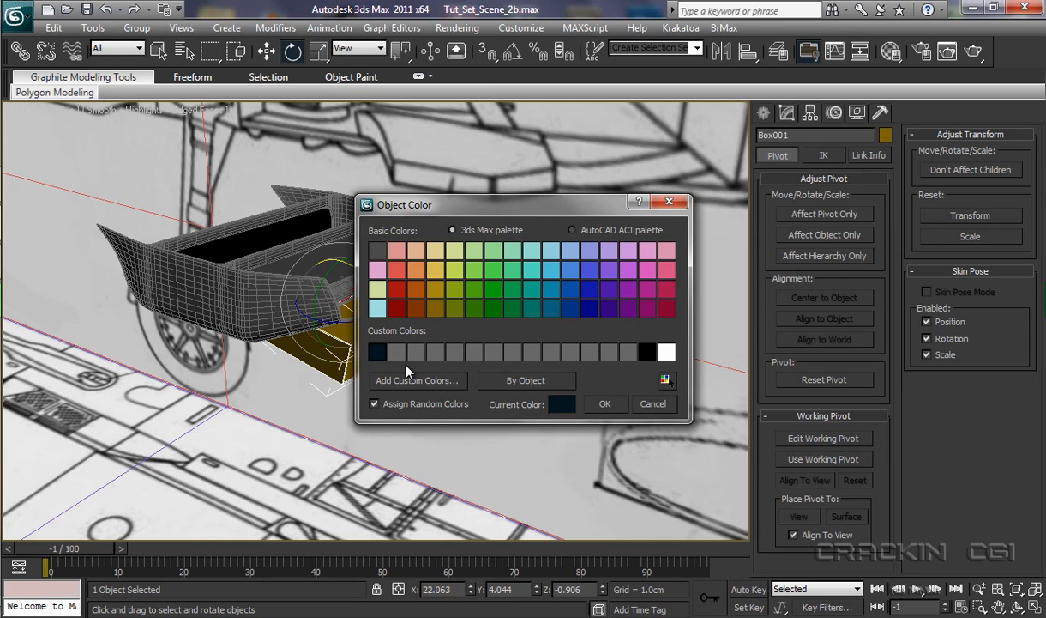
pyautogui.click(601, 404)
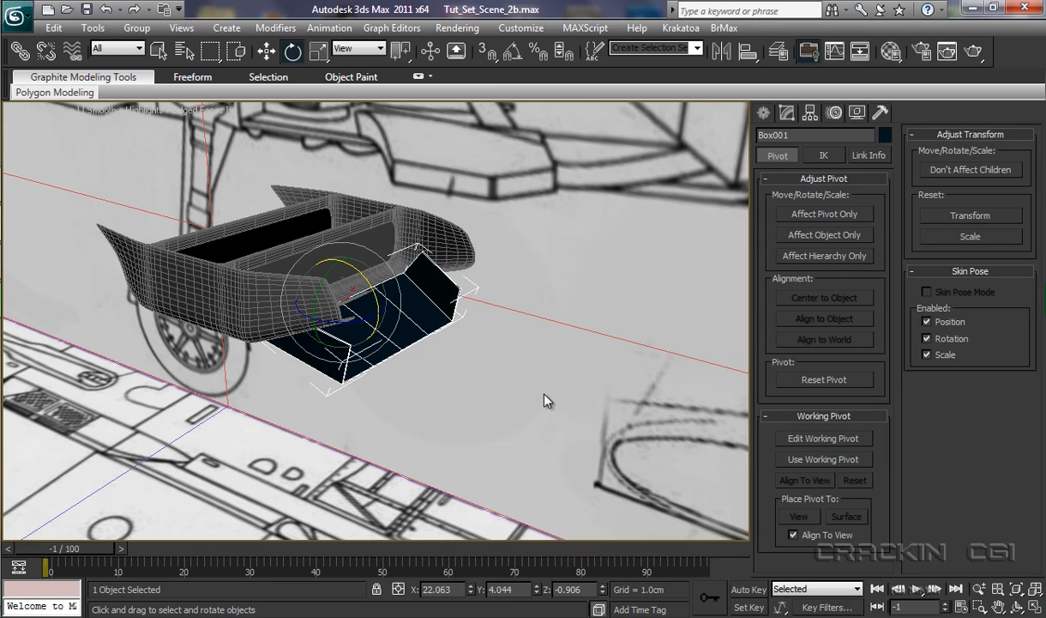
pyautogui.keyDown('alt'); pyautogui.moveTo(527, 381); pyautogui.dragTo(710, 347, button='middle'); pyautogui.keyUp('alt')
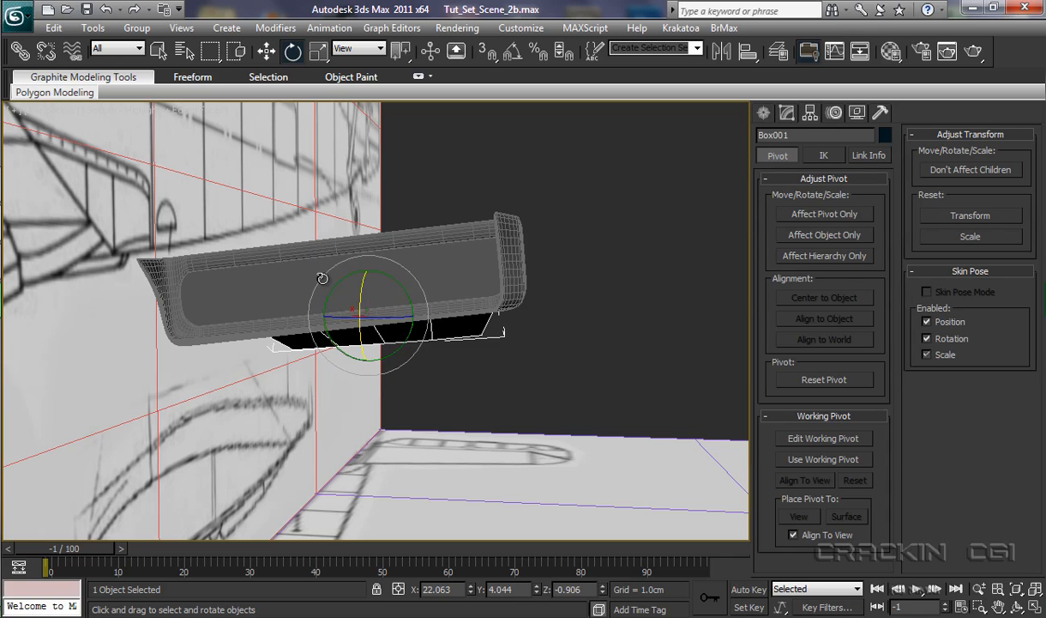
pyautogui.keyDown('alt'); pyautogui.moveTo(486, 392); pyautogui.dragTo(435, 398, button='middle'); pyautogui.keyUp('alt')
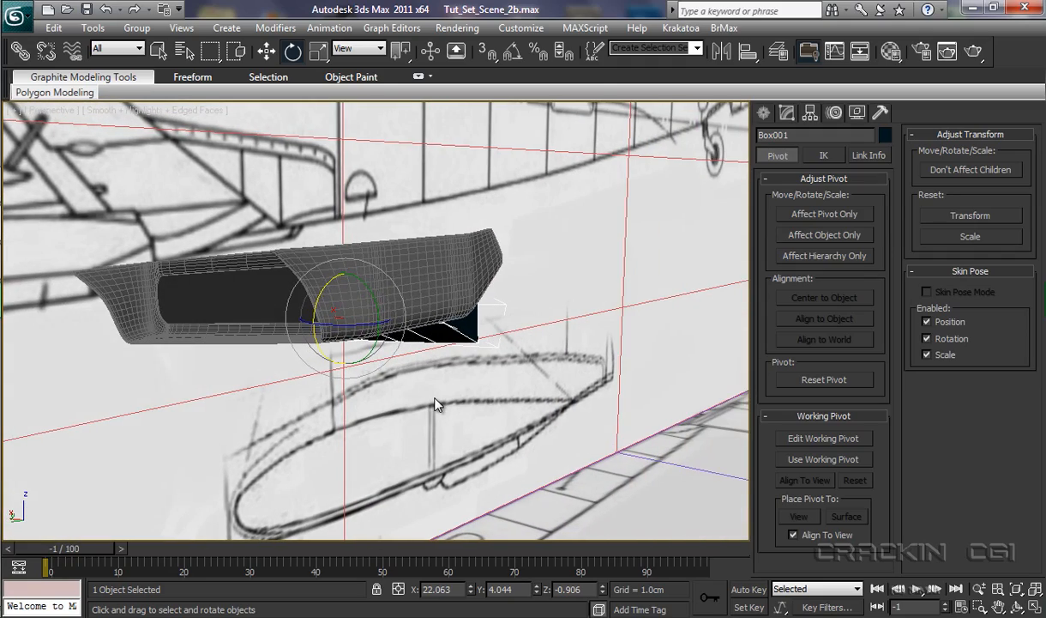